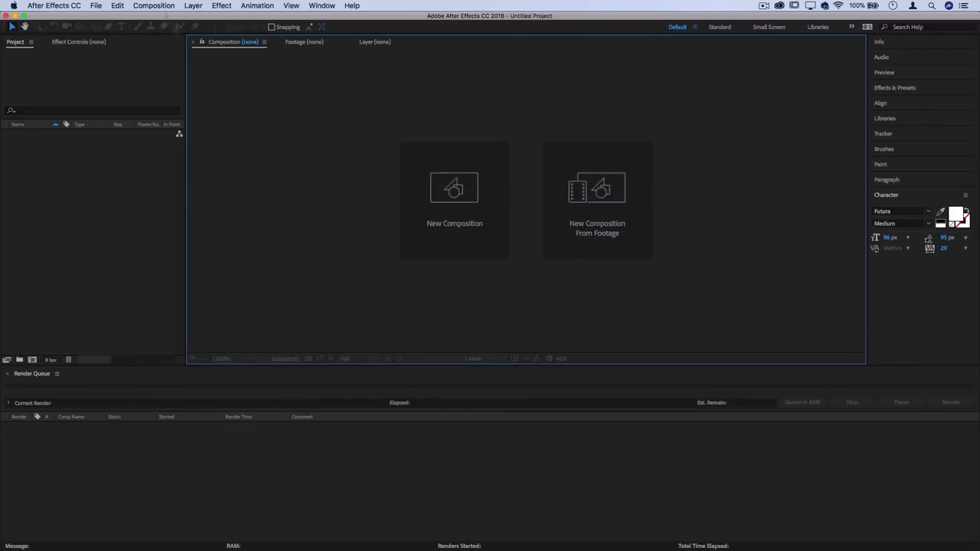
Create a new composition, Comp 1, with a 20-second duration
{"action": "left_click", "coordinate": [154, 5]}
{"action": "left_click", "coordinate": [165, 17]}
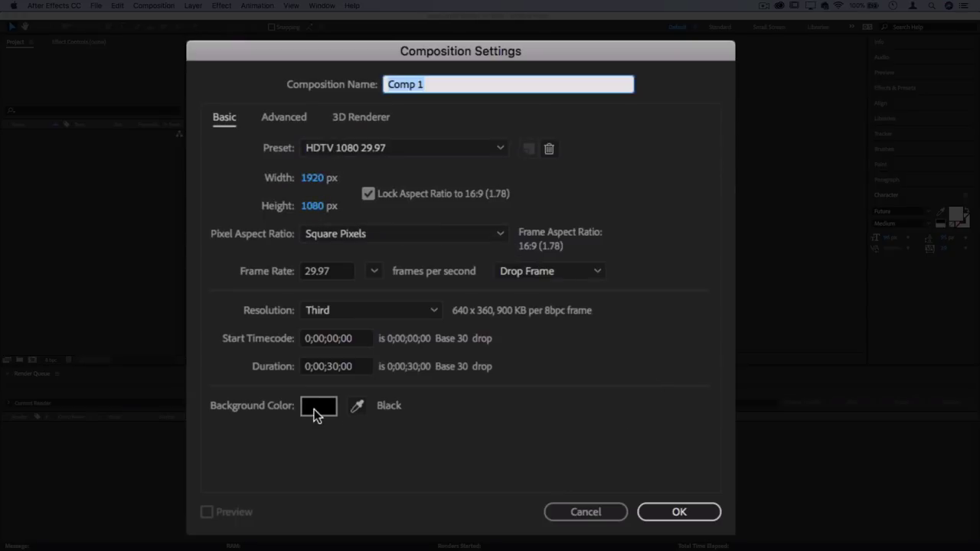
{"action": "left_click", "coordinate": [335, 367]}
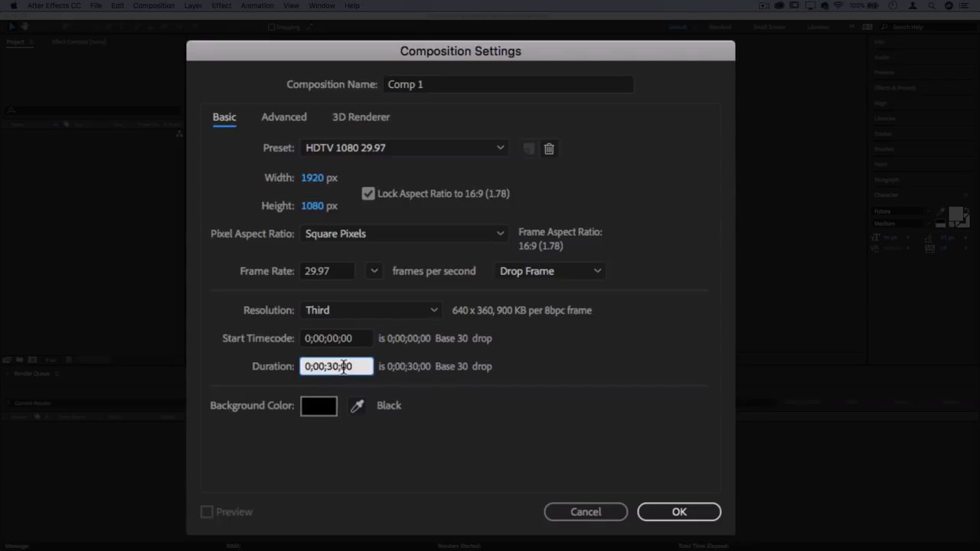
{"action": "key", "text": "BackSpace"}
{"action": "key", "text": "BackSpace"}
{"action": "type", "text": "20"}
{"action": "key", "text": "Return"}
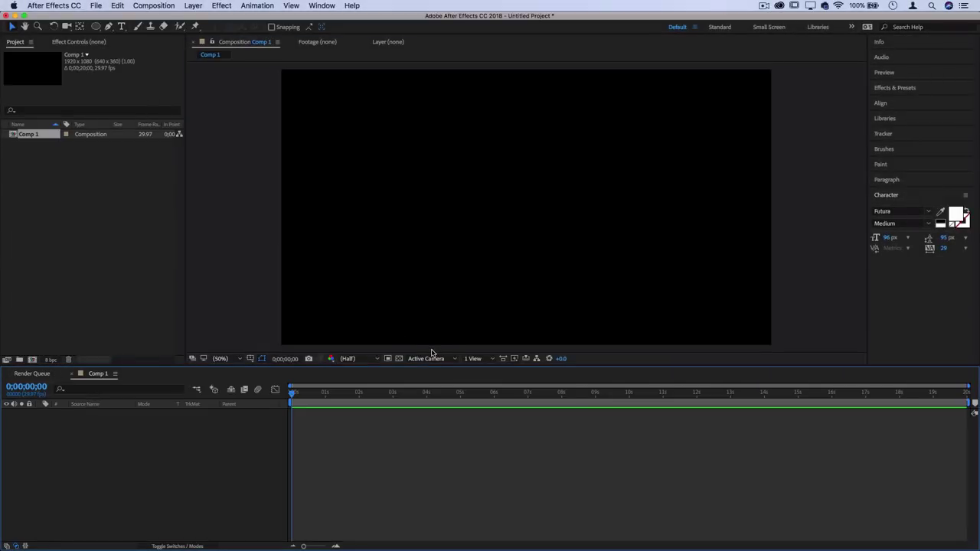
Add a full-frame black solid layer, Black Solid 1, to the composition
{"action": "left_click", "coordinate": [193, 5]}
{"action": "mouse_move", "coordinate": [230, 17]}
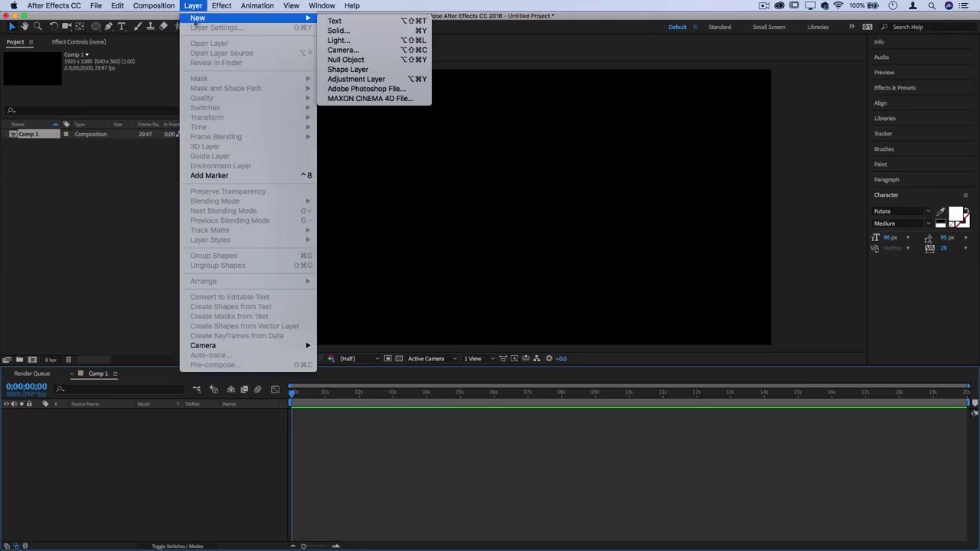
{"action": "left_click", "coordinate": [344, 31]}
{"action": "left_click", "coordinate": [437, 341]}
{"action": "left_click_drag", "start_coordinate": [439, 342], "coordinate": [361, 320]}
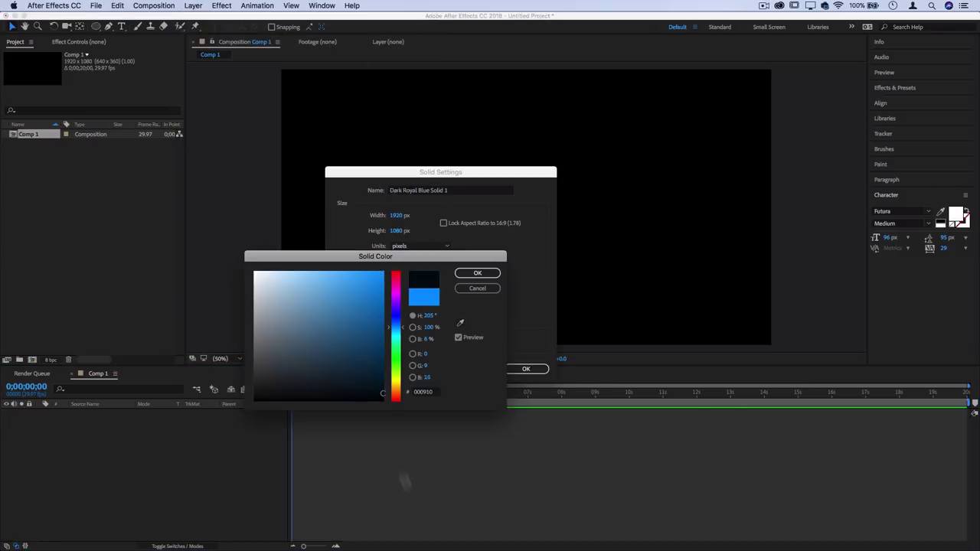
{"action": "left_click", "coordinate": [477, 273]}
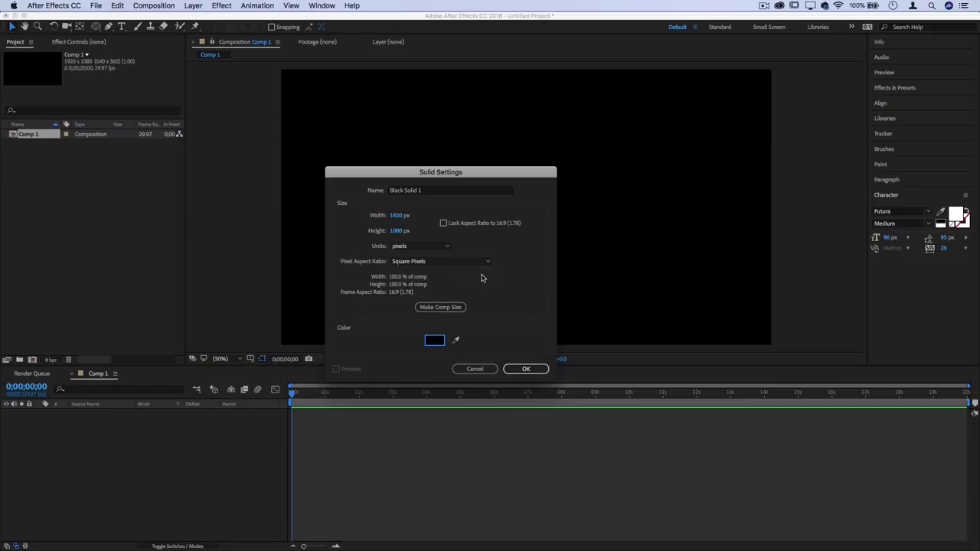
{"action": "left_click", "coordinate": [533, 369]}
{"action": "left_click", "coordinate": [144, 431]}
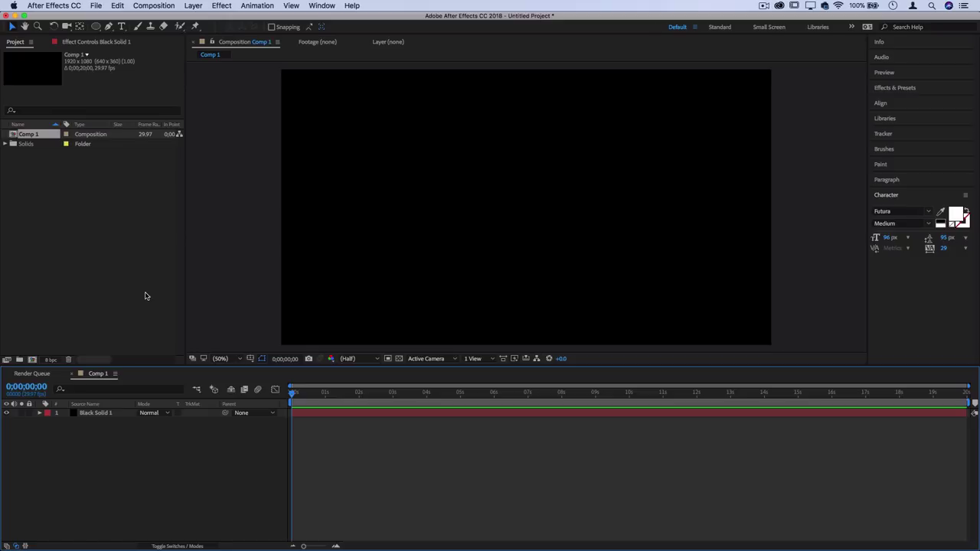
Draw a rectangle with the Rectangle tool and set its scale to 47%
{"action": "left_click_drag", "start_coordinate": [96, 27], "coordinate": [142, 33]}
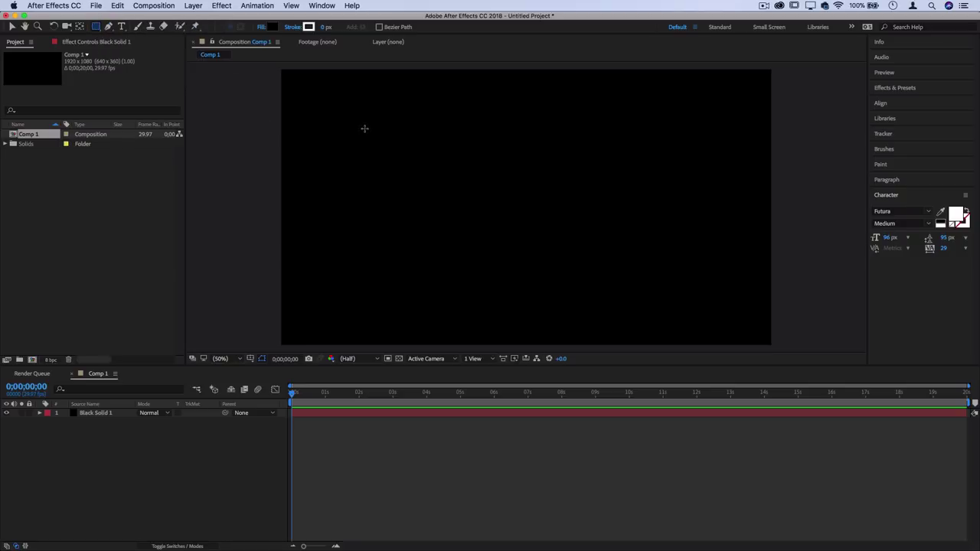
{"action": "left_click_drag", "start_coordinate": [366, 98], "coordinate": [709, 285]}
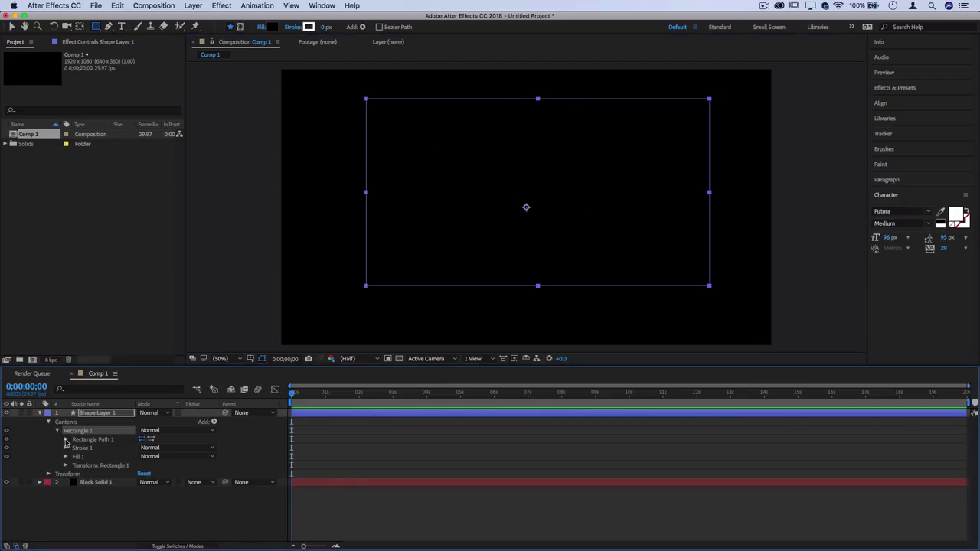
{"action": "left_click", "coordinate": [66, 466]}
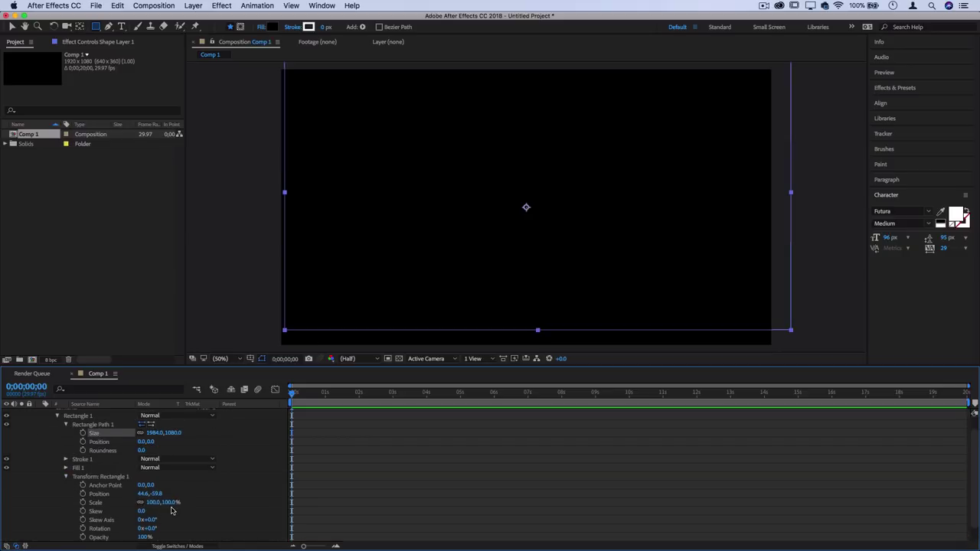
{"action": "scroll", "coordinate": [169, 509], "scroll_direction": "up", "scroll_amount": 1}
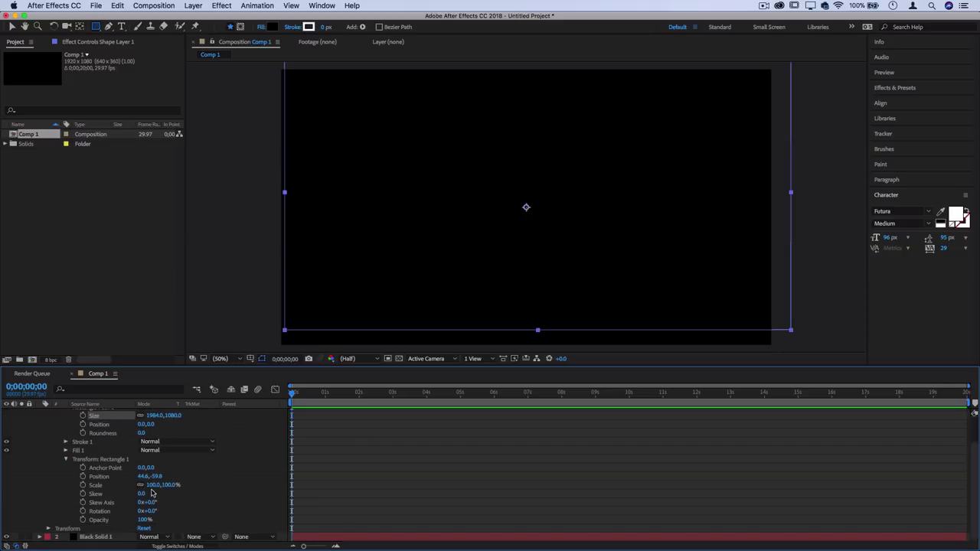
{"action": "left_click", "coordinate": [153, 485]}
{"action": "type", "text": "47"}
{"action": "key", "text": "Return"}
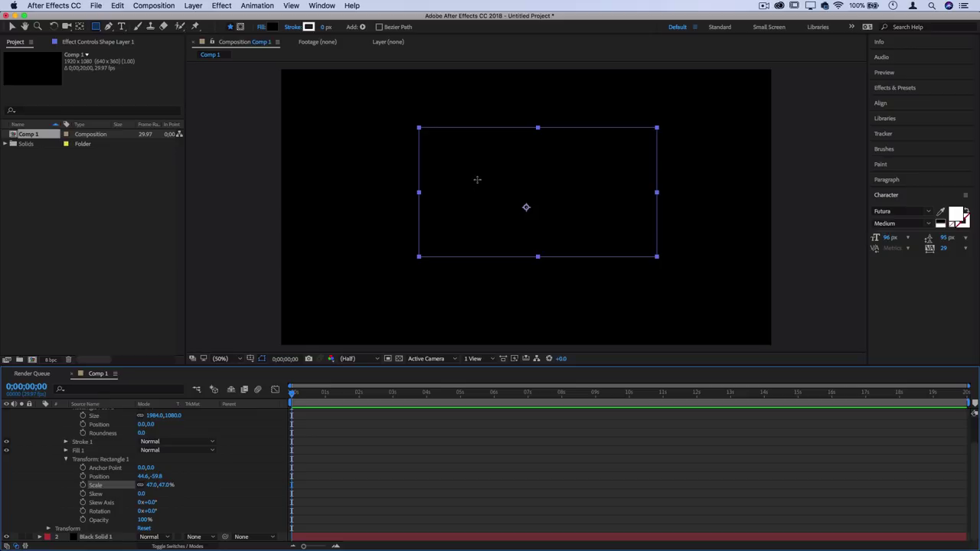
Move the rectangle into the right half and centre it vertically in the composition
{"action": "key", "text": "v"}
{"action": "left_click_drag", "start_coordinate": [467, 170], "coordinate": [546, 181]}
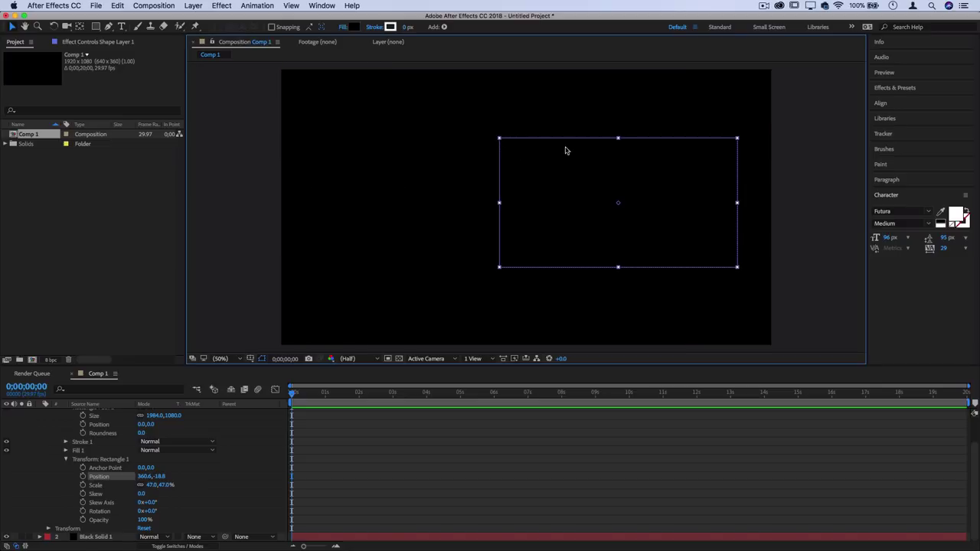
{"action": "left_click_drag", "start_coordinate": [574, 176], "coordinate": [564, 176]}
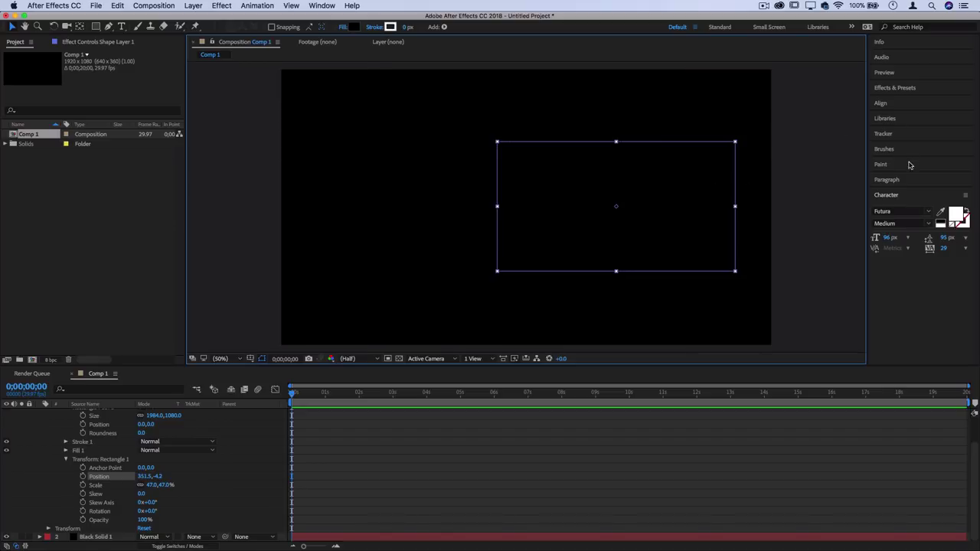
{"action": "left_click", "coordinate": [882, 104]}
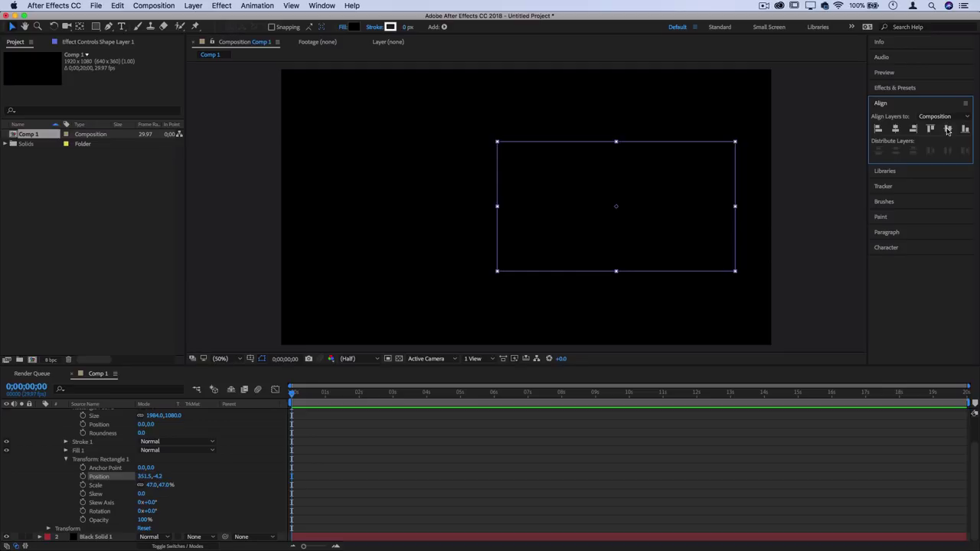
{"action": "left_click", "coordinate": [948, 130]}
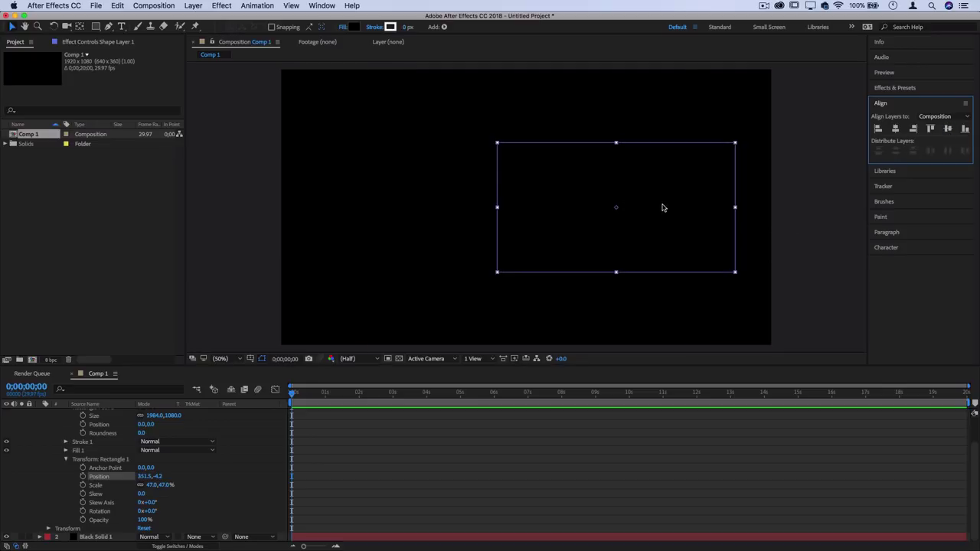
Draw a perfect circle with the Ellipse tool near the frame centre
{"action": "left_click", "coordinate": [96, 28]}
{"action": "left_click_drag", "start_coordinate": [97, 30], "coordinate": [139, 52]}
{"action": "scroll", "coordinate": [111, 439], "scroll_direction": "up", "scroll_amount": 2}
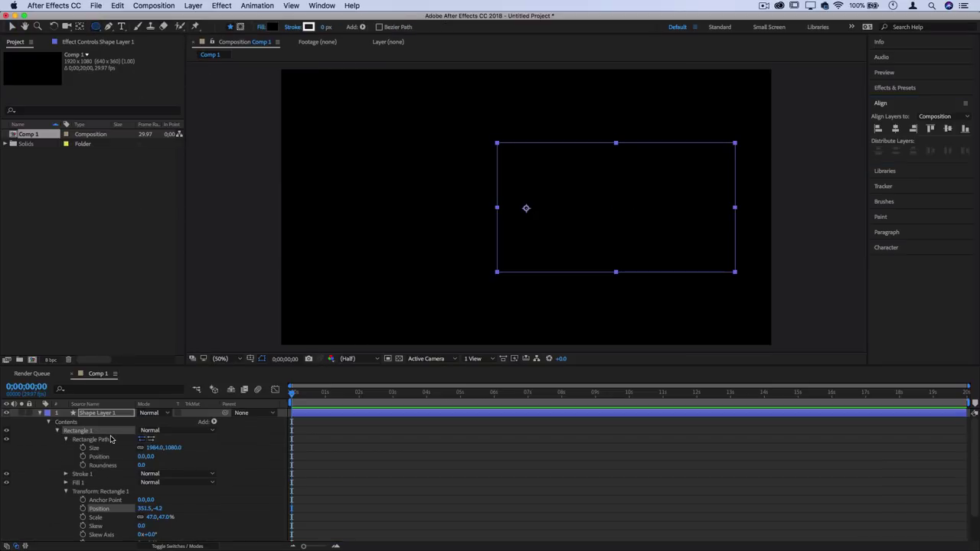
{"action": "left_click", "coordinate": [39, 413]}
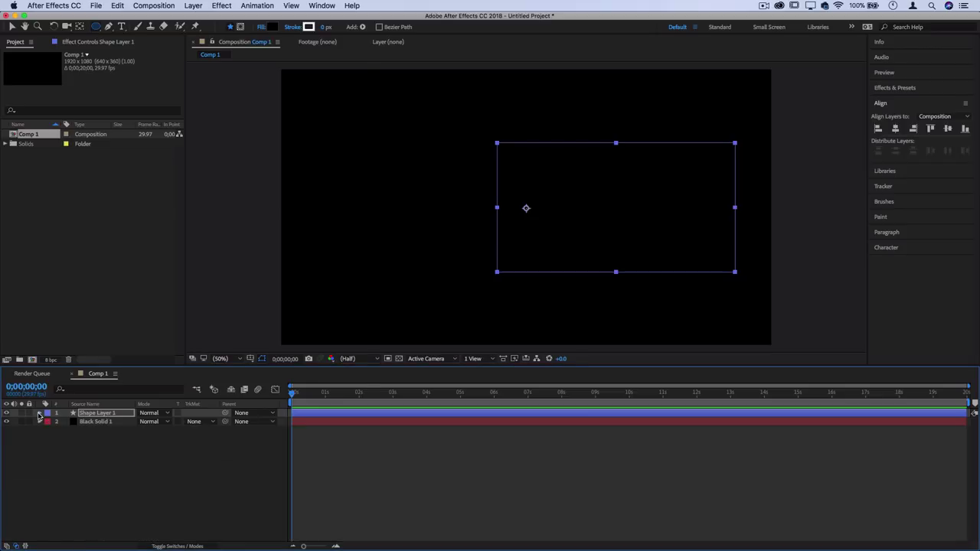
{"action": "left_click", "coordinate": [99, 443]}
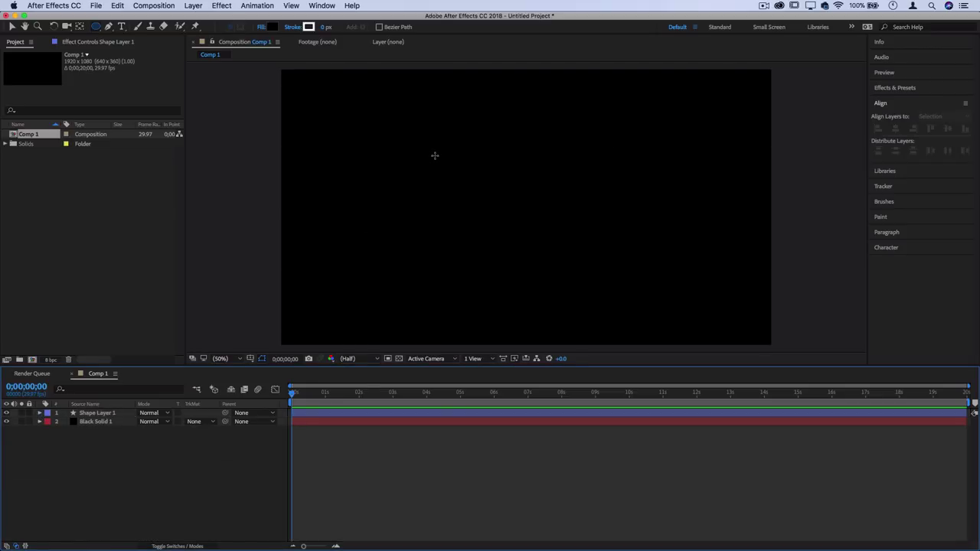
{"action": "left_click_drag", "start_coordinate": [441, 147], "coordinate": [557, 254]}
{"action": "key", "text": "shift"}
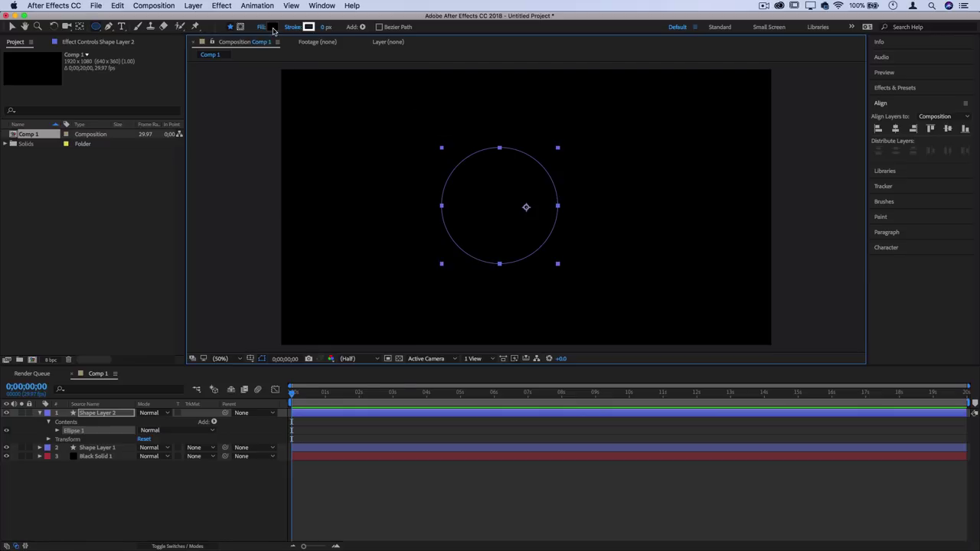
Fill the circle red (ff0000) and move it to the left
{"action": "left_click", "coordinate": [271, 27]}
{"action": "type", "text": "ff0000"}
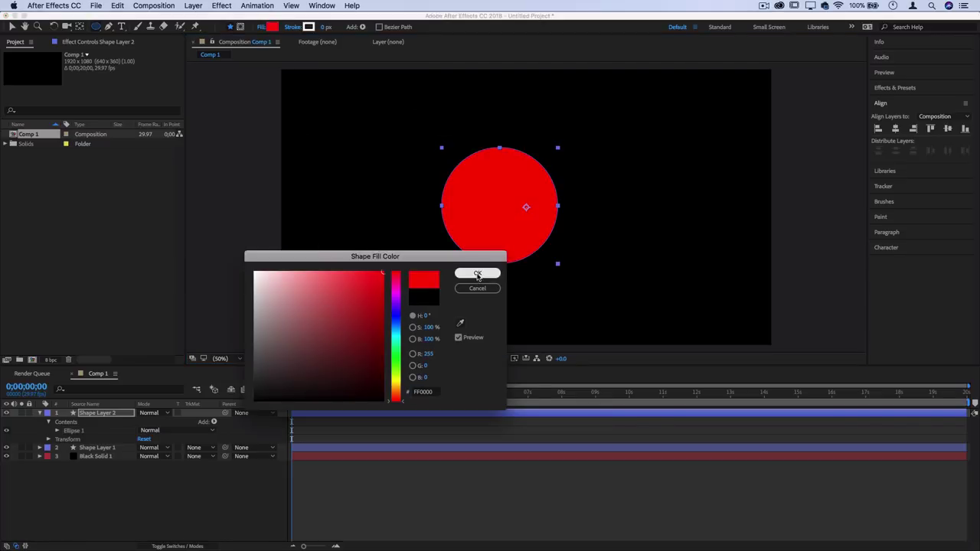
{"action": "left_click", "coordinate": [478, 273]}
{"action": "key", "text": "v"}
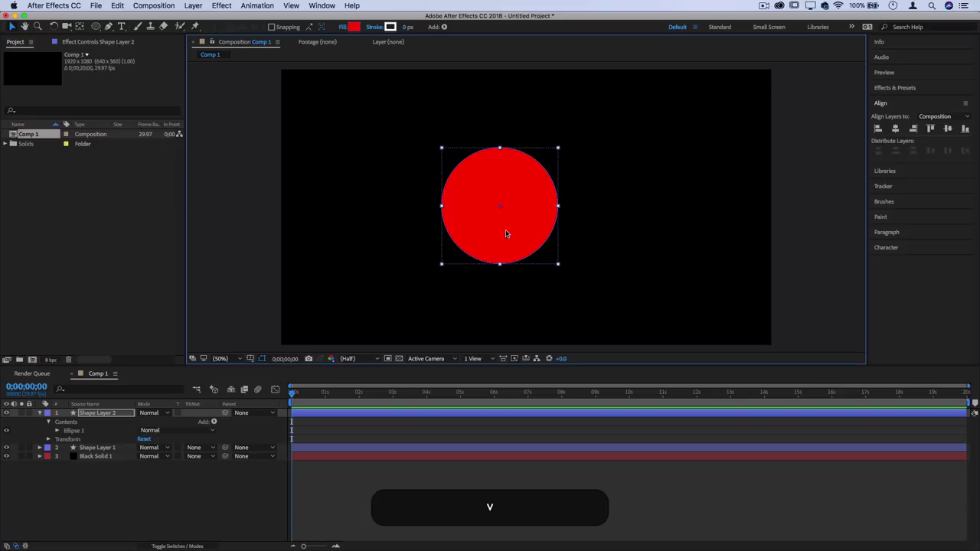
{"action": "left_click_drag", "start_coordinate": [505, 232], "coordinate": [396, 233]}
Fill the rectangle red to match, nudging the circle slightly left
{"action": "left_click", "coordinate": [107, 448]}
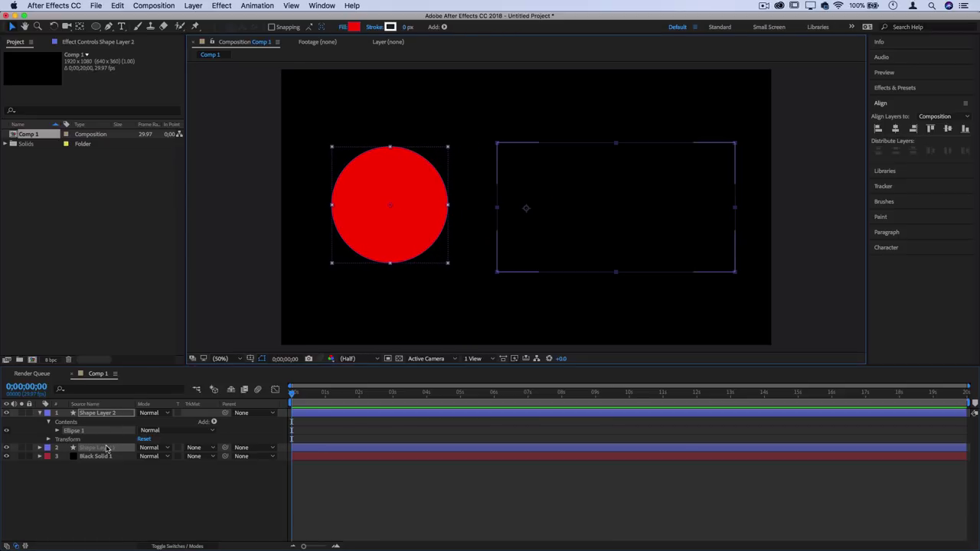
{"action": "left_click", "coordinate": [355, 27]}
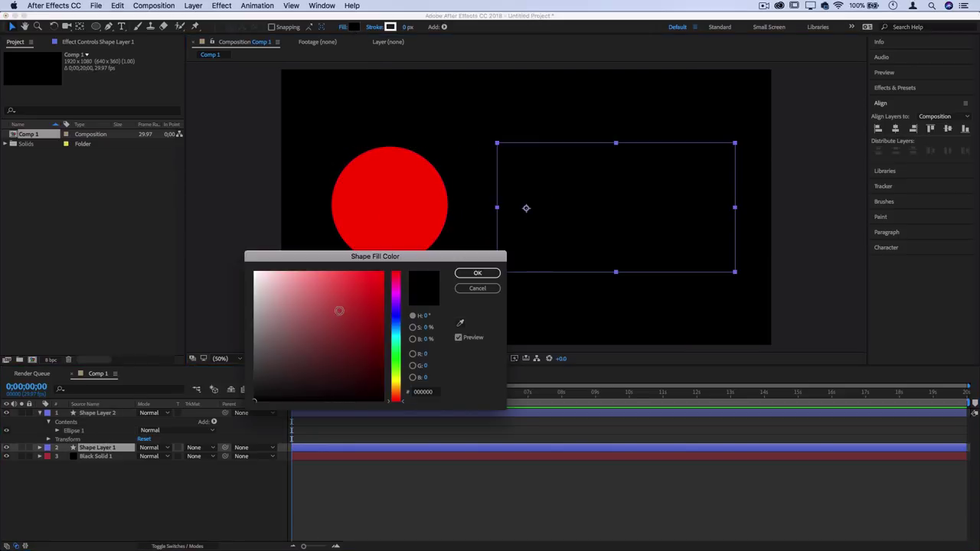
{"action": "left_click", "coordinate": [353, 292]}
{"action": "left_click", "coordinate": [486, 273]}
{"action": "left_click_drag", "start_coordinate": [390, 230], "coordinate": [382, 228]}
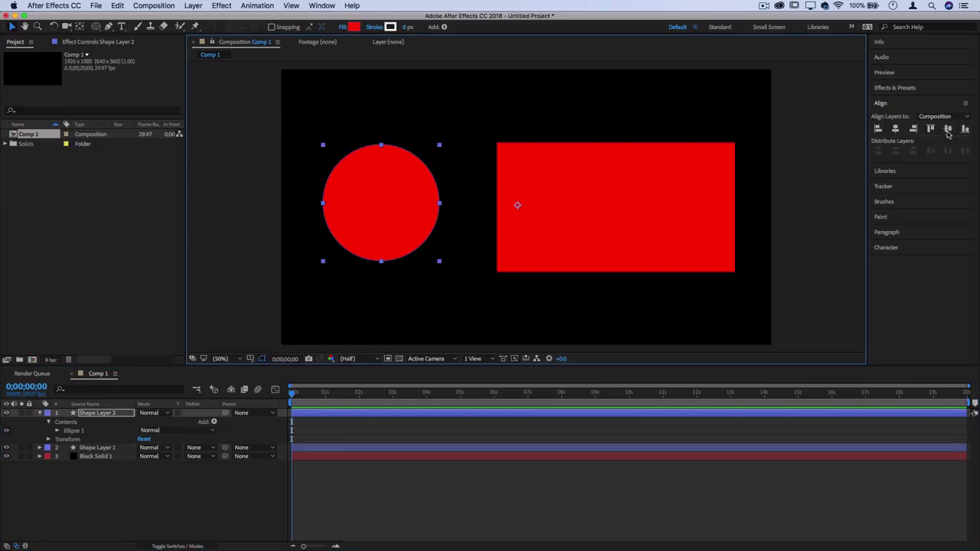
Centre the circle vertically, then spread circle left and rectangle right
{"action": "left_click", "coordinate": [948, 130]}
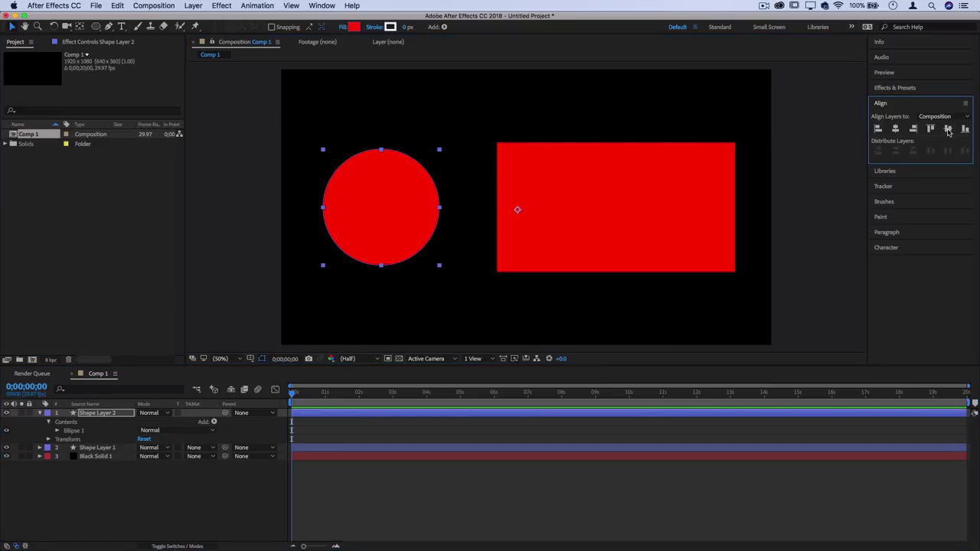
{"action": "left_click_drag", "start_coordinate": [640, 200], "coordinate": [644, 196]}
{"action": "left_click_drag", "start_coordinate": [396, 219], "coordinate": [384, 221]}
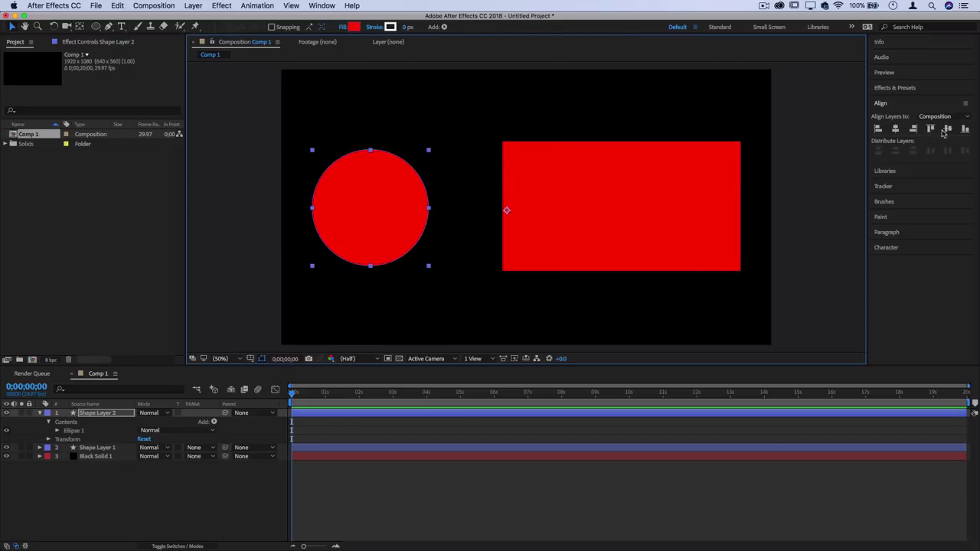
{"action": "left_click", "coordinate": [782, 195]}
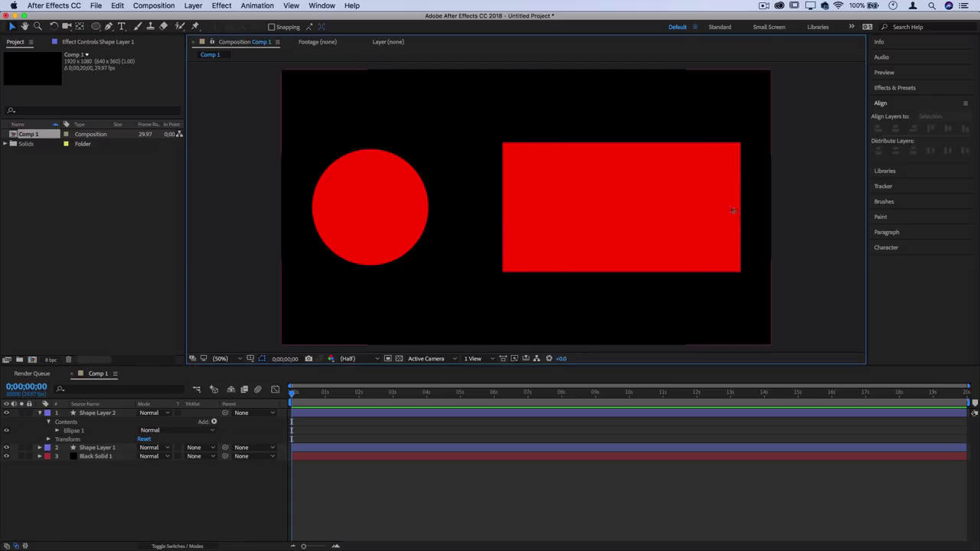
Select both the rectangle and circle layers and apply an Outer Glow layer style
{"action": "left_click", "coordinate": [630, 207]}
{"action": "left_click", "coordinate": [404, 210], "text": "shift"}
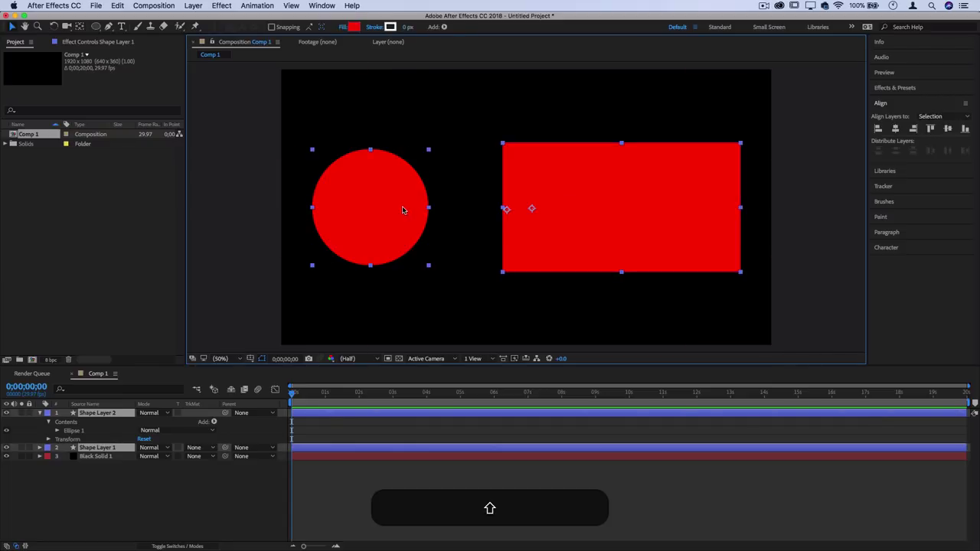
{"action": "right_click", "coordinate": [107, 420]}
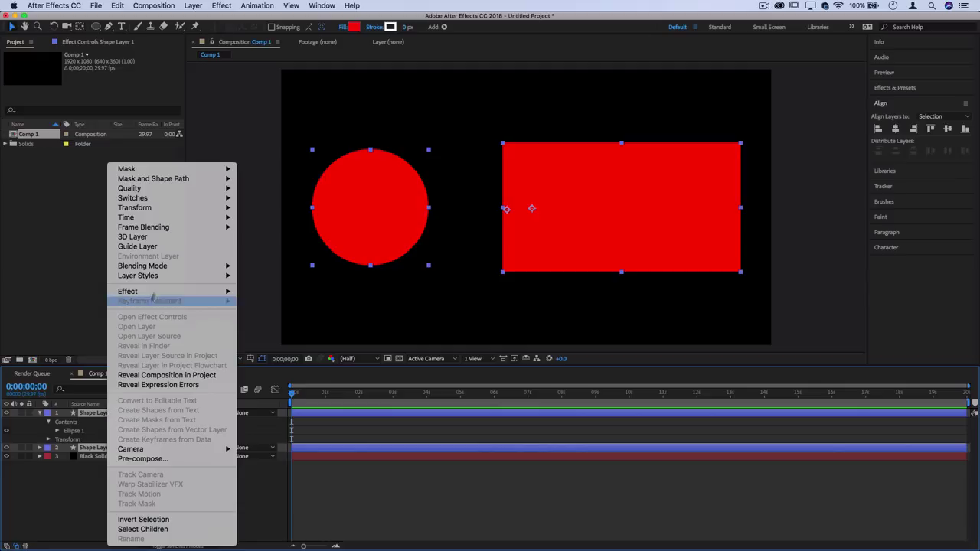
{"action": "mouse_move", "coordinate": [184, 276]}
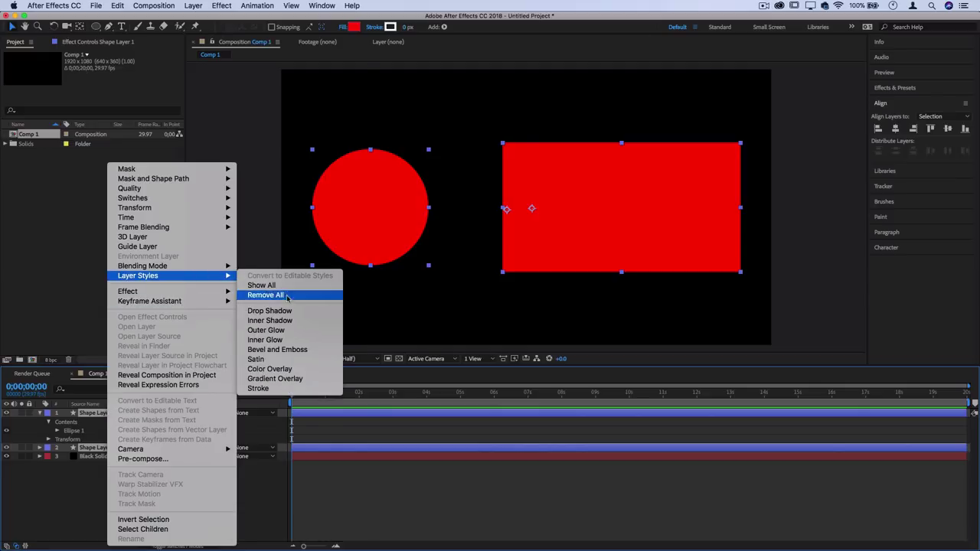
{"action": "left_click", "coordinate": [292, 334]}
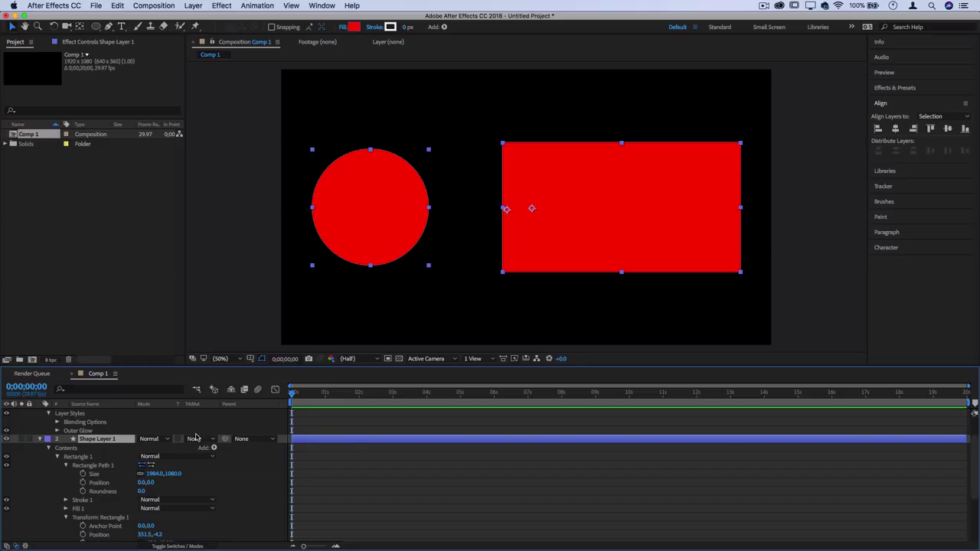
Change the Outer Glow colour to a light cyan-blue
{"action": "scroll", "coordinate": [161, 467], "scroll_direction": "down", "scroll_amount": 5}
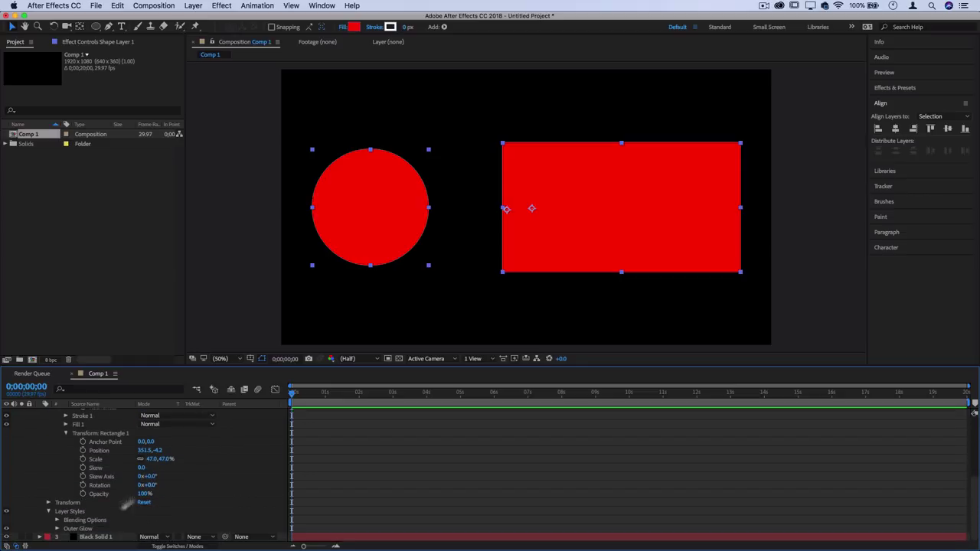
{"action": "left_click", "coordinate": [58, 529]}
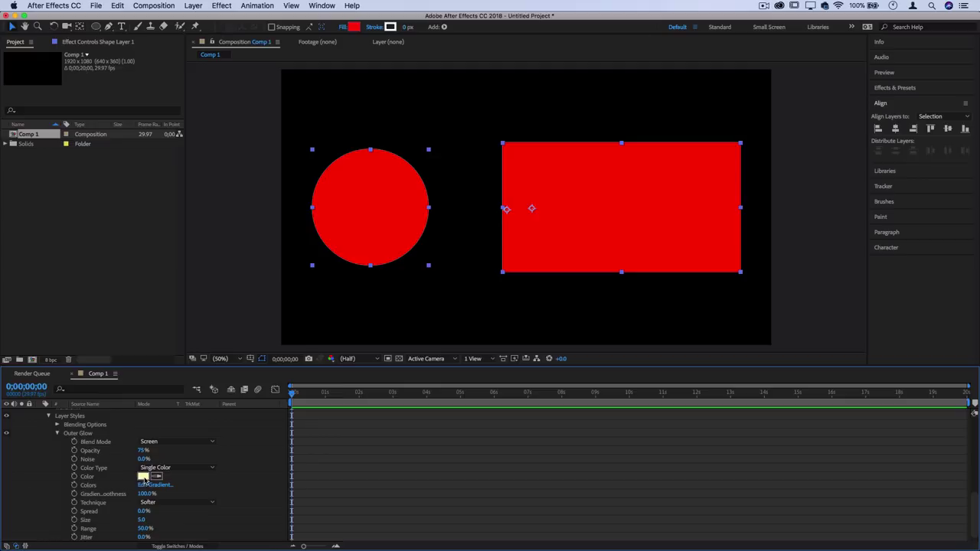
{"action": "left_click", "coordinate": [143, 477]}
{"action": "left_click", "coordinate": [389, 328]}
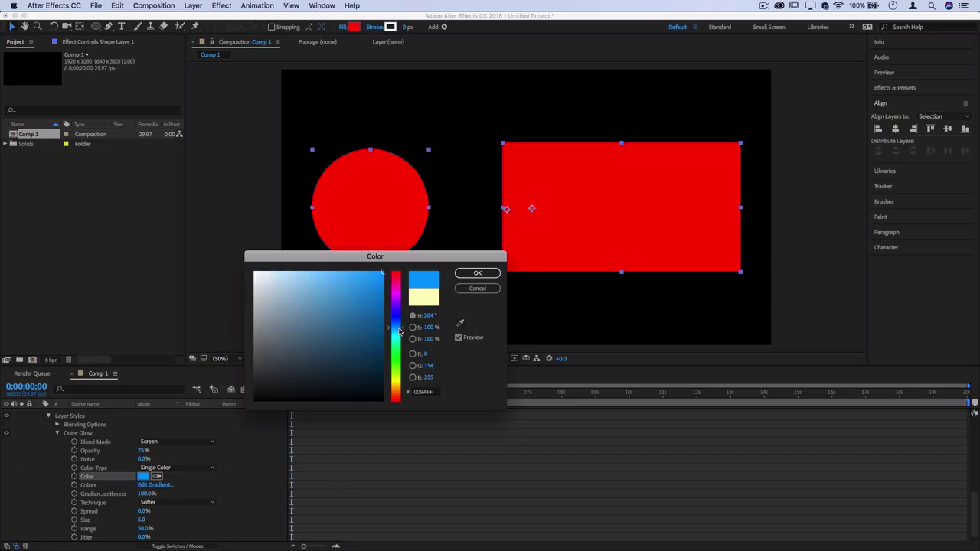
{"action": "left_click", "coordinate": [398, 330]}
{"action": "left_click", "coordinate": [475, 273]}
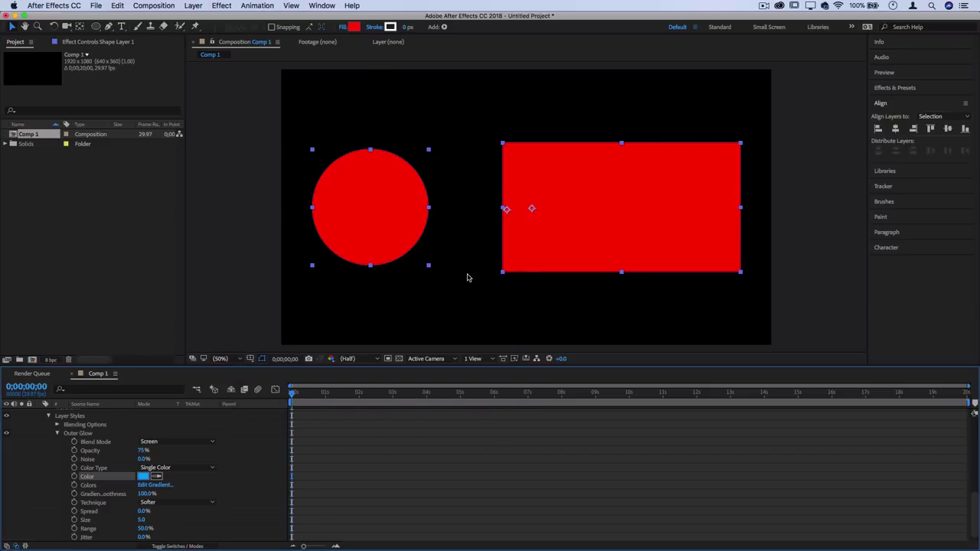
Set the glow opacity to 100% and the glow size to 61
{"action": "left_click", "coordinate": [141, 451]}
{"action": "type", "text": "100"}
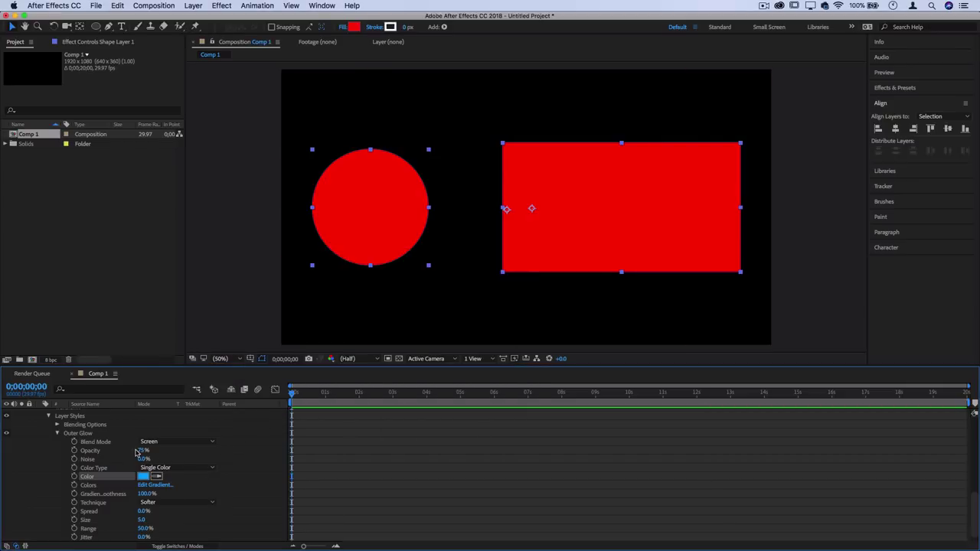
{"action": "key", "text": "Return"}
{"action": "left_click", "coordinate": [142, 520]}
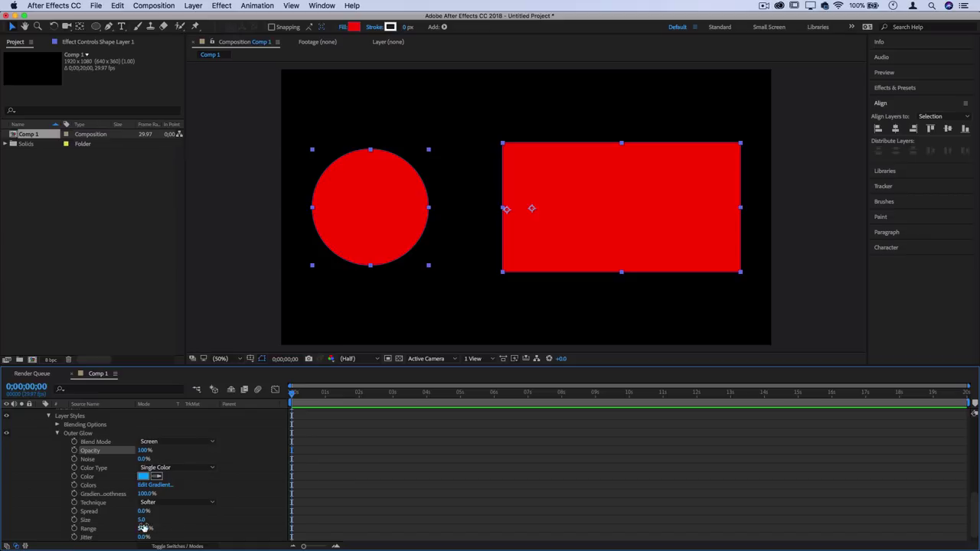
{"action": "type", "text": "61"}
{"action": "key", "text": "Return"}
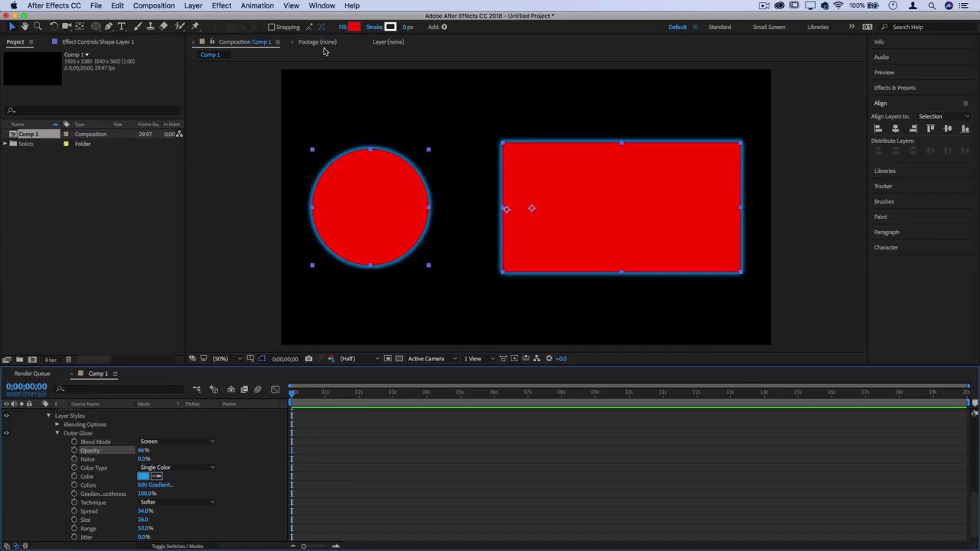
Make both shapes' fill black (000000)
{"action": "left_click", "coordinate": [353, 26]}
{"action": "type", "text": "000000"}
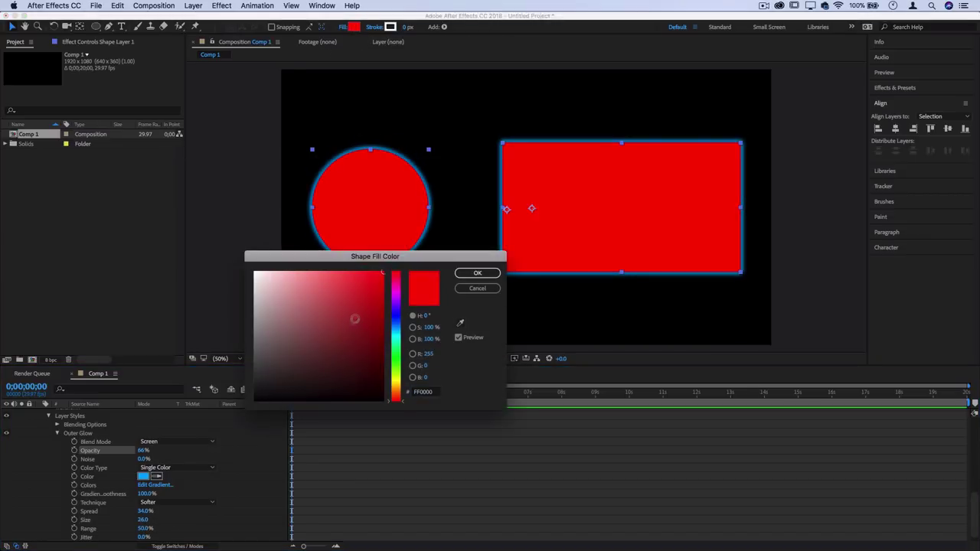
{"action": "left_click", "coordinate": [477, 273]}
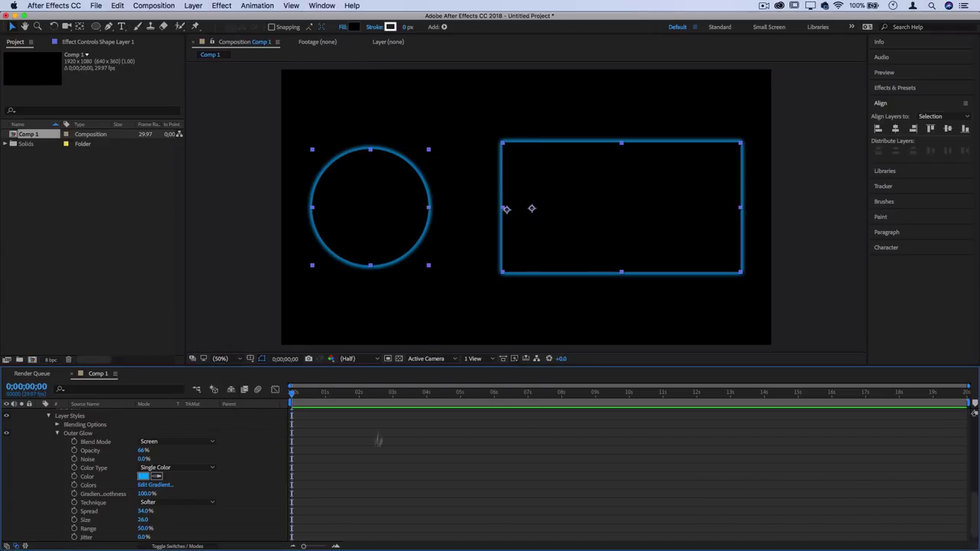
Lower the Advanced Blending Fill Opacity to 59%
{"action": "scroll", "coordinate": [102, 450], "scroll_direction": "up", "scroll_amount": 1}
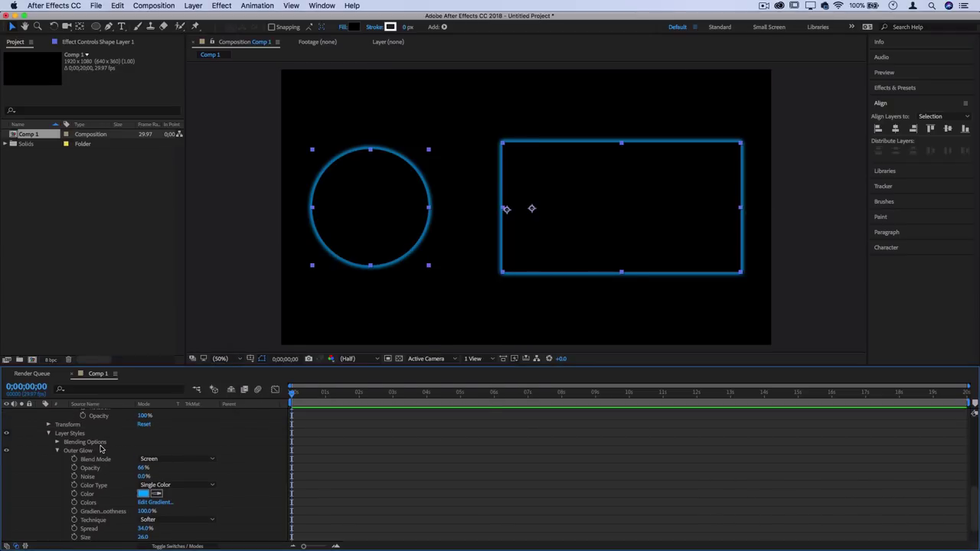
{"action": "left_click", "coordinate": [58, 441]}
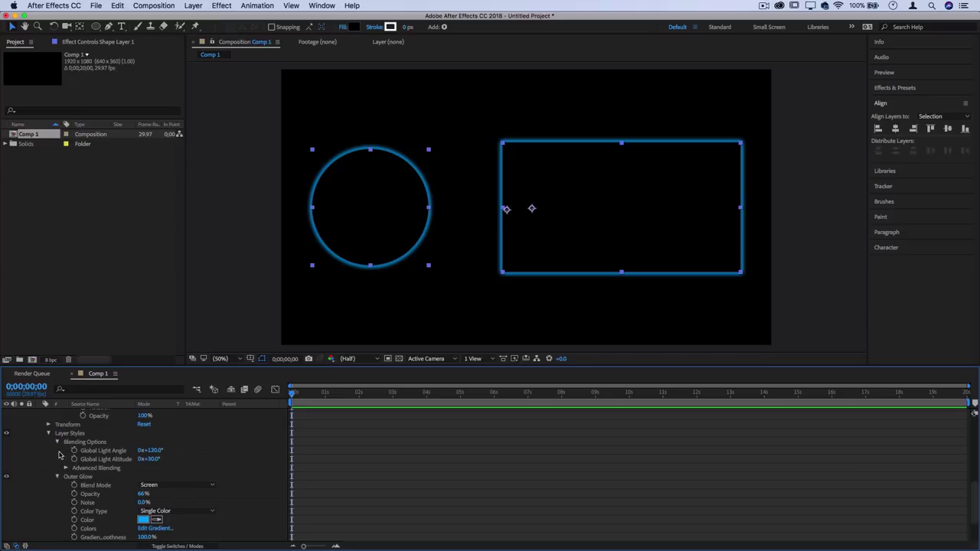
{"action": "left_click", "coordinate": [66, 468]}
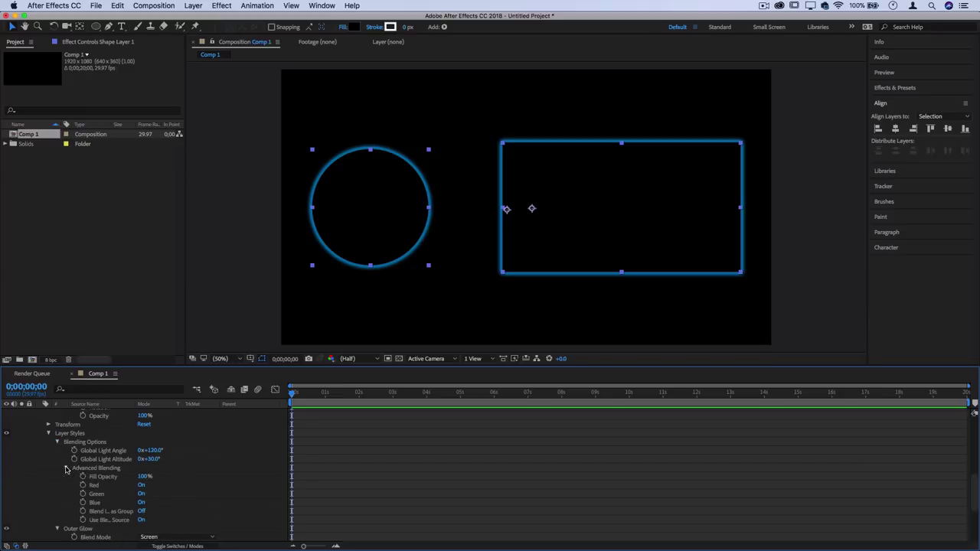
{"action": "left_click_drag", "start_coordinate": [142, 477], "coordinate": [113, 480]}
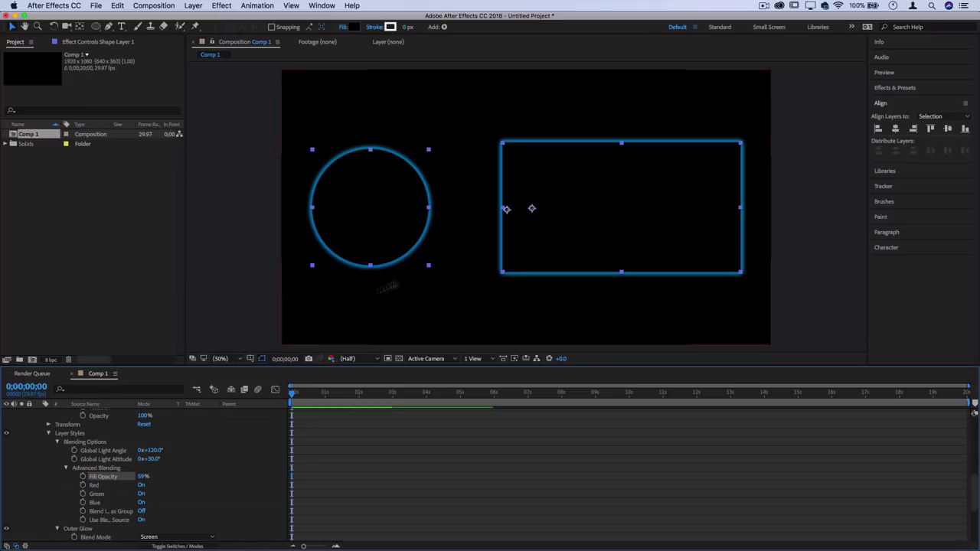
Collapse both shape layers' properties and select the Black Solid 1 layer
{"action": "left_click", "coordinate": [808, 285]}
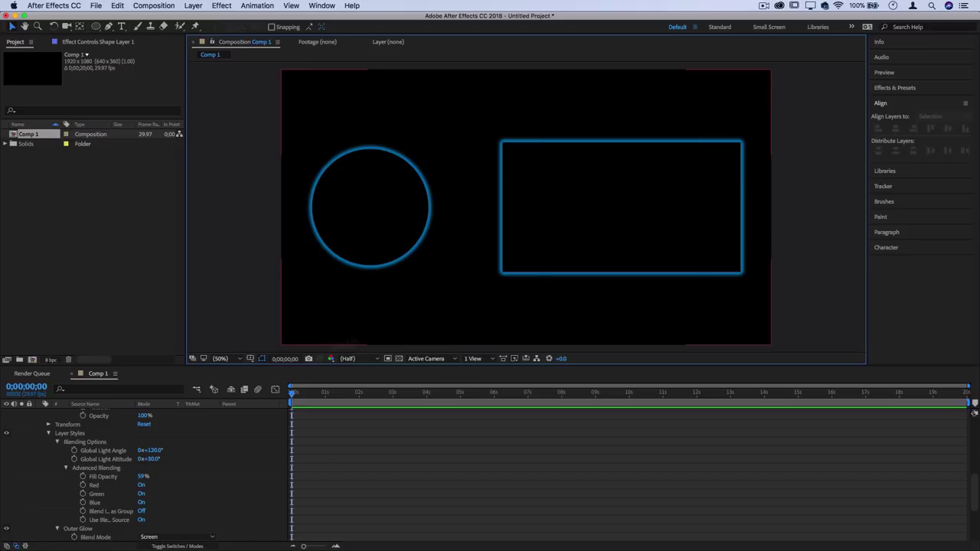
{"action": "scroll", "coordinate": [34, 450], "scroll_direction": "up", "scroll_amount": 5}
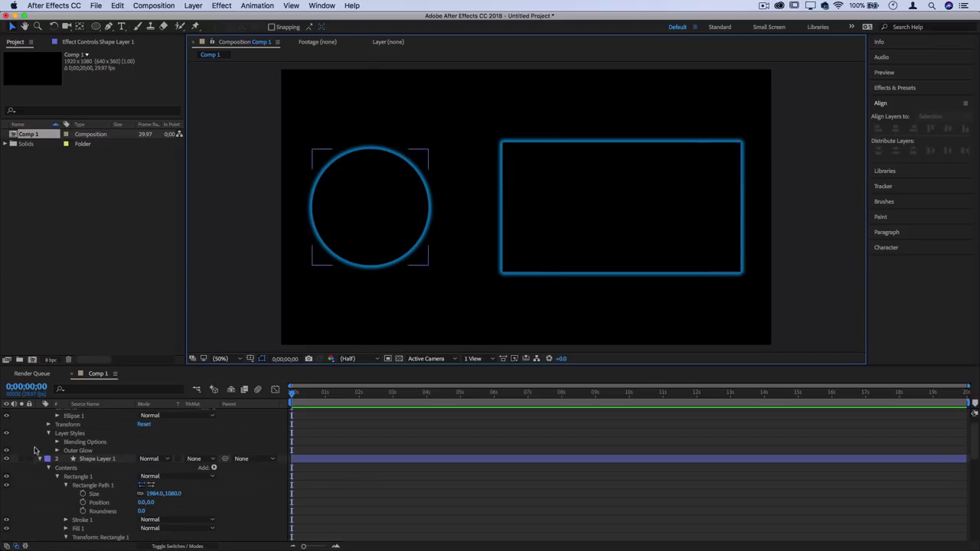
{"action": "left_click", "coordinate": [39, 459]}
{"action": "left_click", "coordinate": [42, 413]}
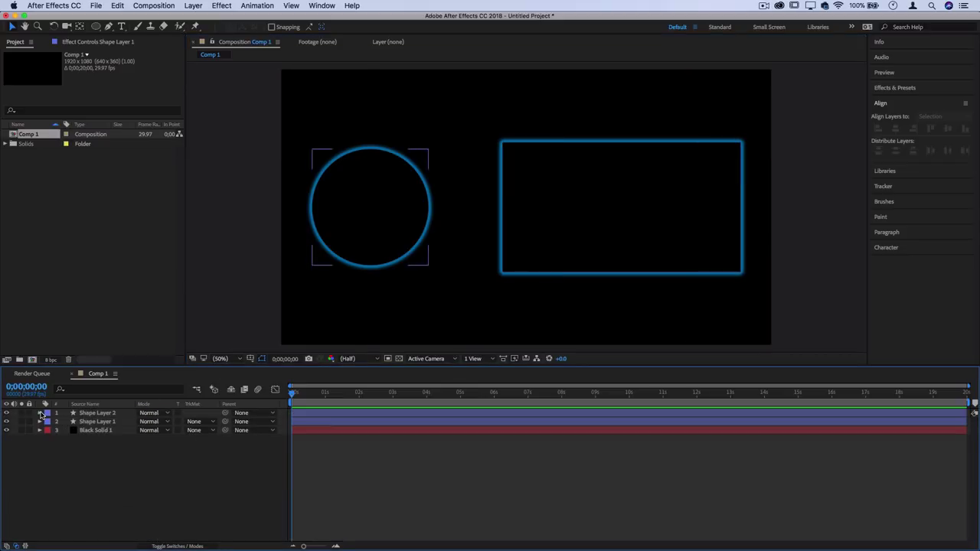
{"action": "left_click", "coordinate": [121, 432]}
{"action": "left_click", "coordinate": [104, 434]}
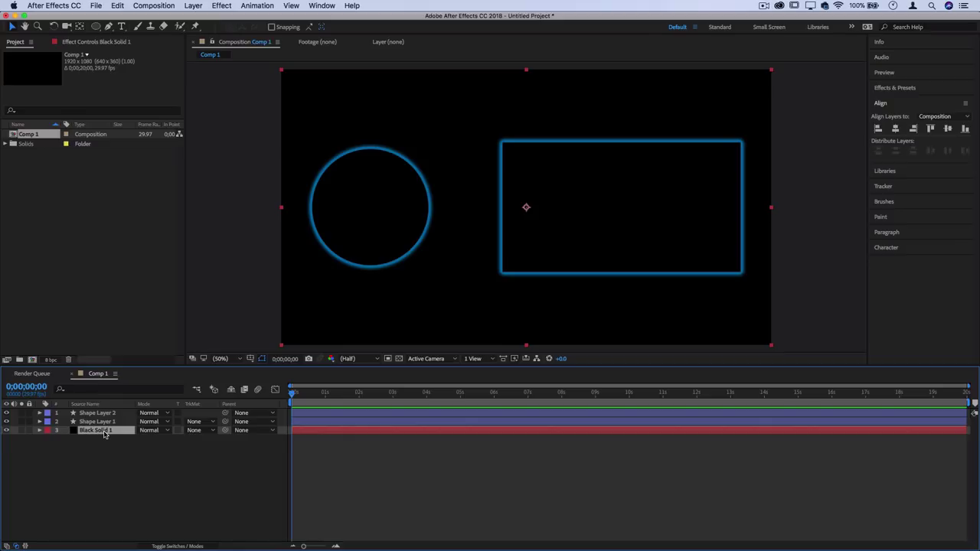
Expand Effects & Presets > Animation Presets > Backgrounds
{"action": "left_click", "coordinate": [902, 89]}
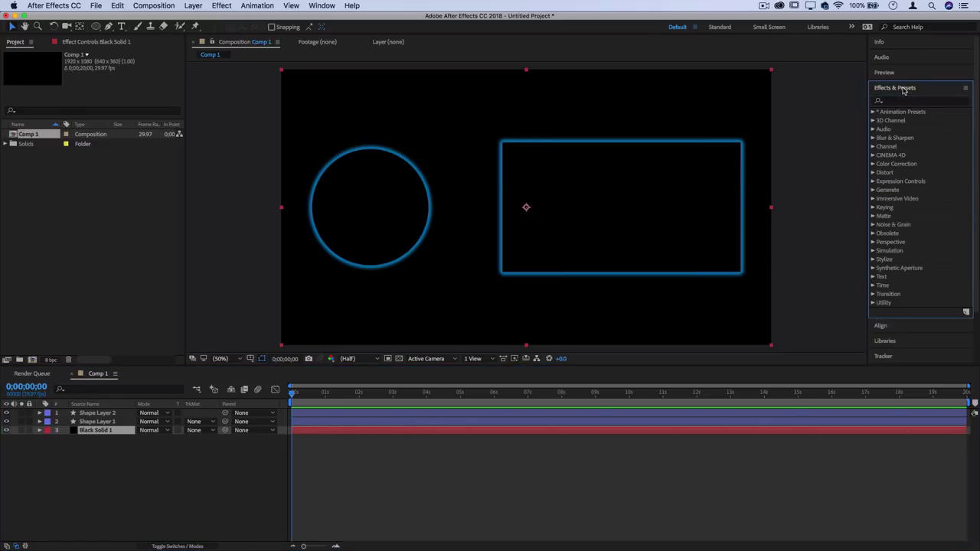
{"action": "left_click", "coordinate": [874, 113]}
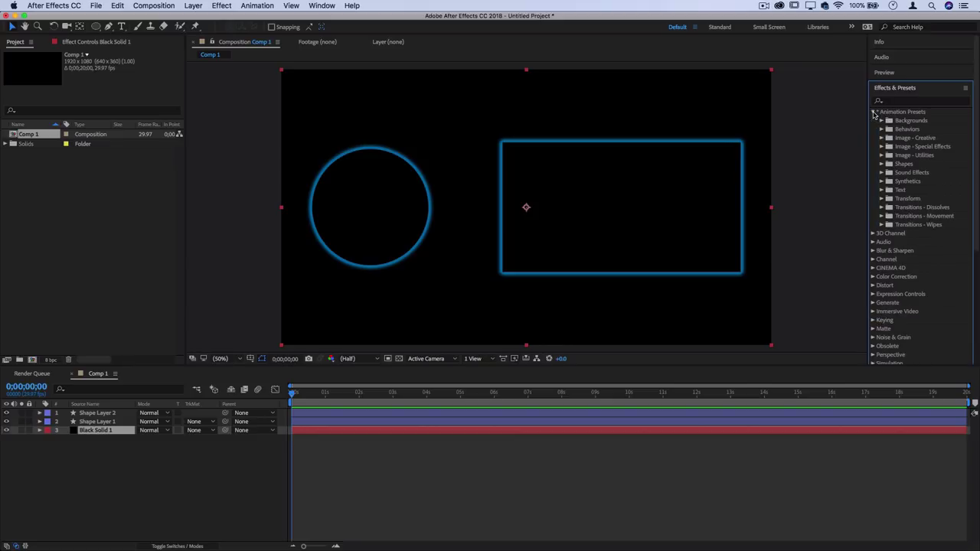
{"action": "left_click", "coordinate": [882, 121]}
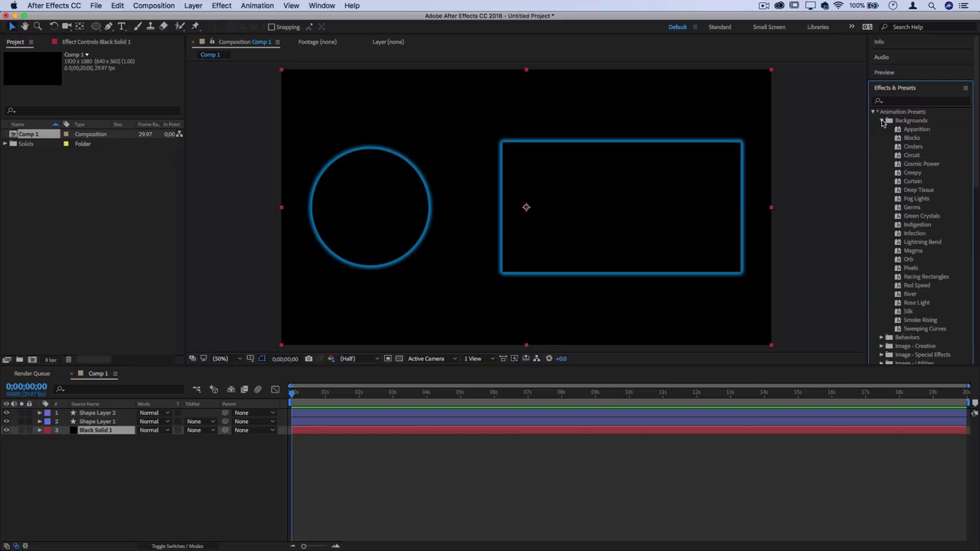
{"action": "left_click", "coordinate": [912, 251]}
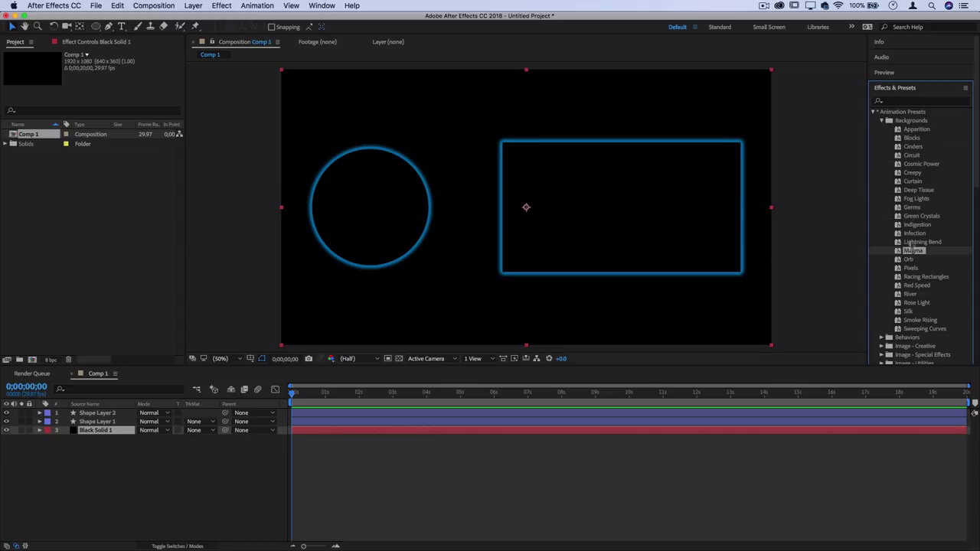
Apply the Blocks background preset to the black solid and preview a later frame
{"action": "double_click", "coordinate": [916, 164]}
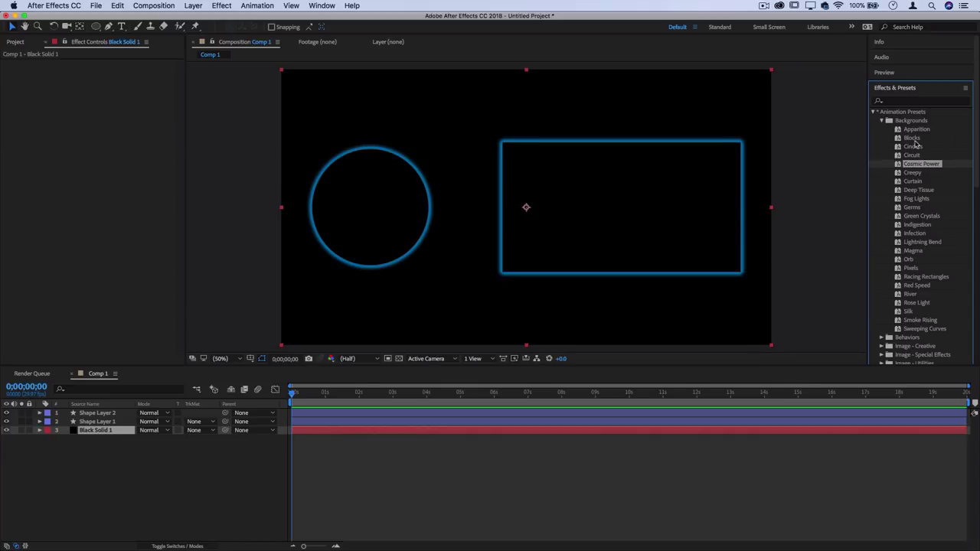
{"action": "left_click", "coordinate": [914, 139]}
{"action": "left_click_drag", "start_coordinate": [916, 142], "coordinate": [652, 89]}
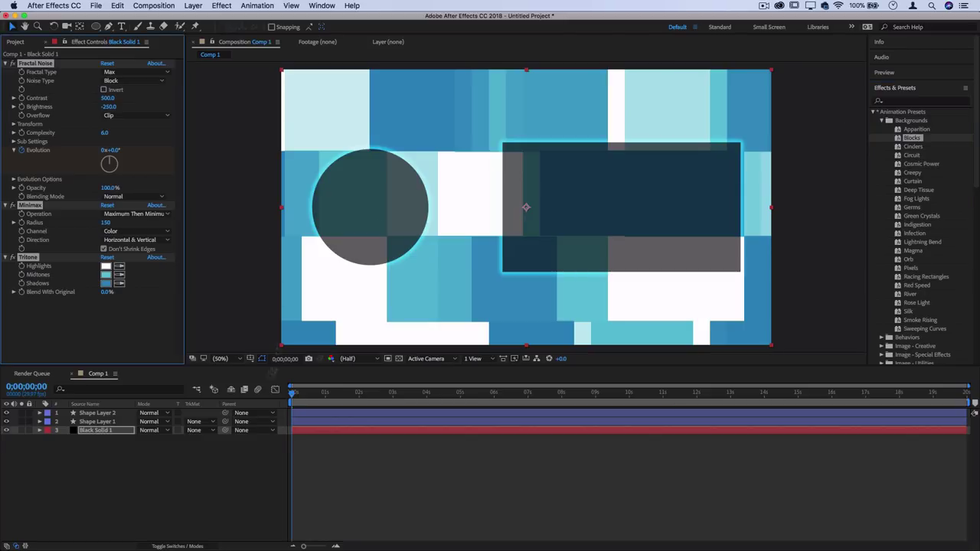
{"action": "left_click_drag", "start_coordinate": [305, 395], "coordinate": [667, 395]}
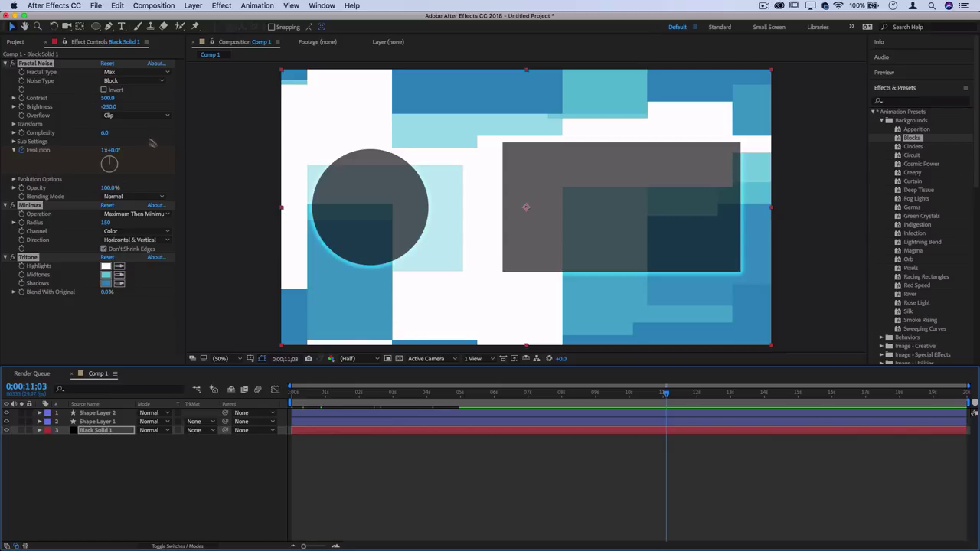
Darken the midtones colour of the Blocks background
{"action": "left_click", "coordinate": [33, 65]}
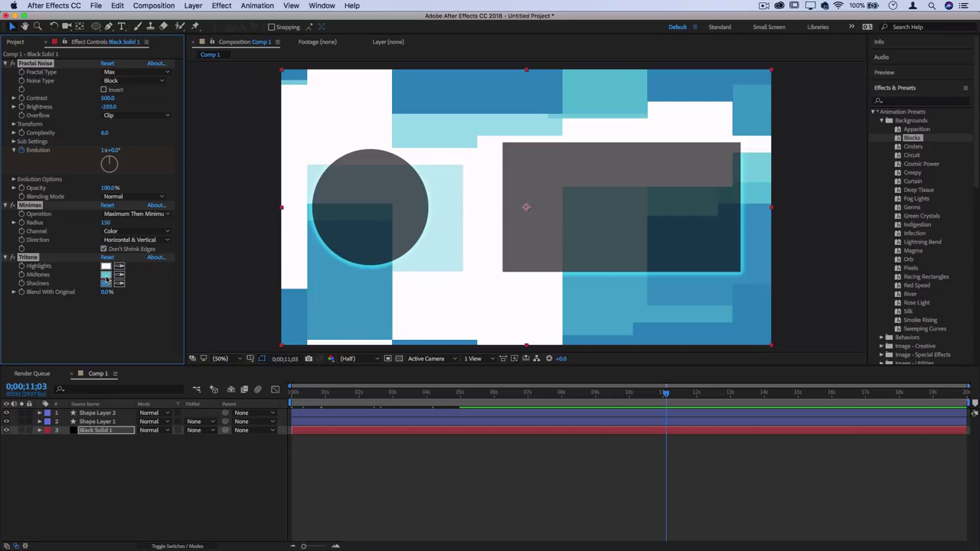
{"action": "left_click", "coordinate": [106, 276]}
{"action": "left_click_drag", "start_coordinate": [322, 349], "coordinate": [383, 358]}
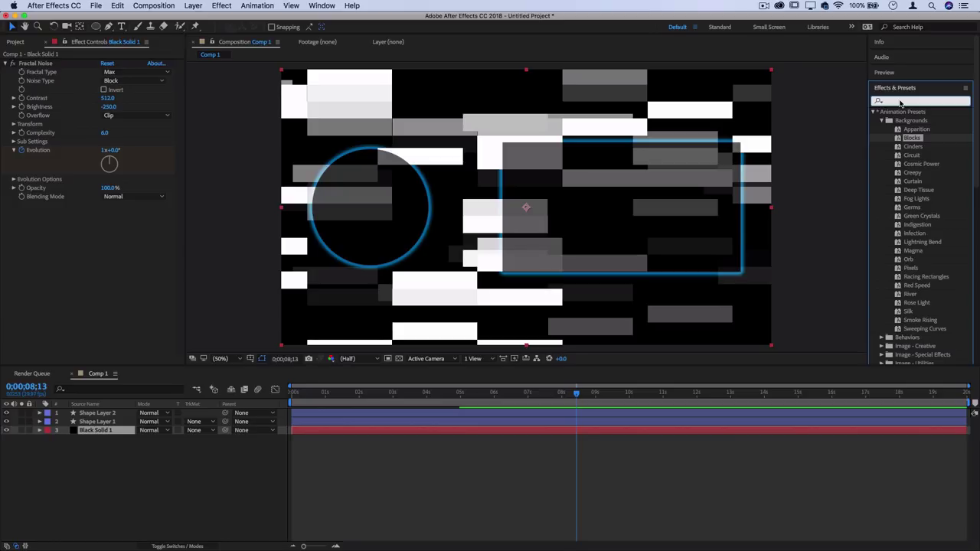
Search 'star' and drag CC Star Burst onto Black Solid 1
{"action": "type", "text": "star"}
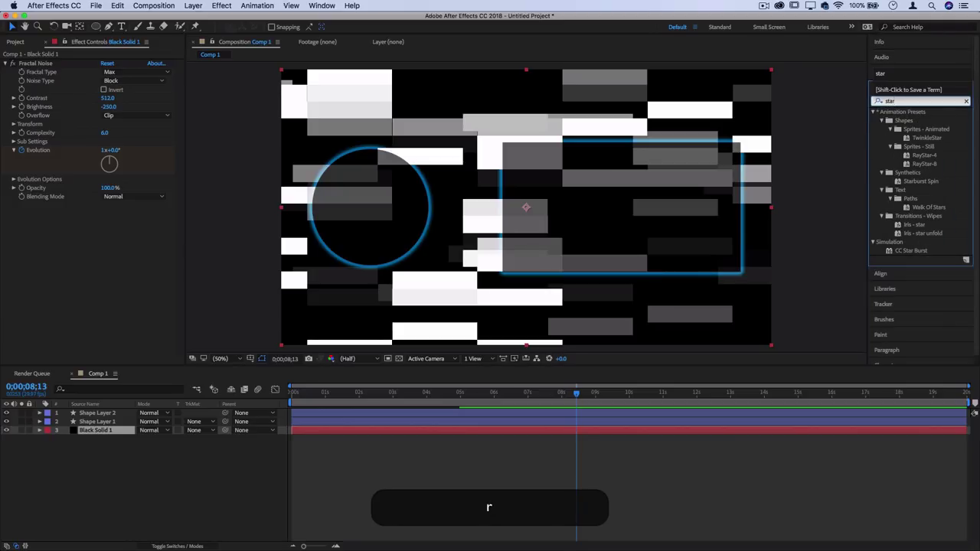
{"action": "left_click", "coordinate": [911, 251]}
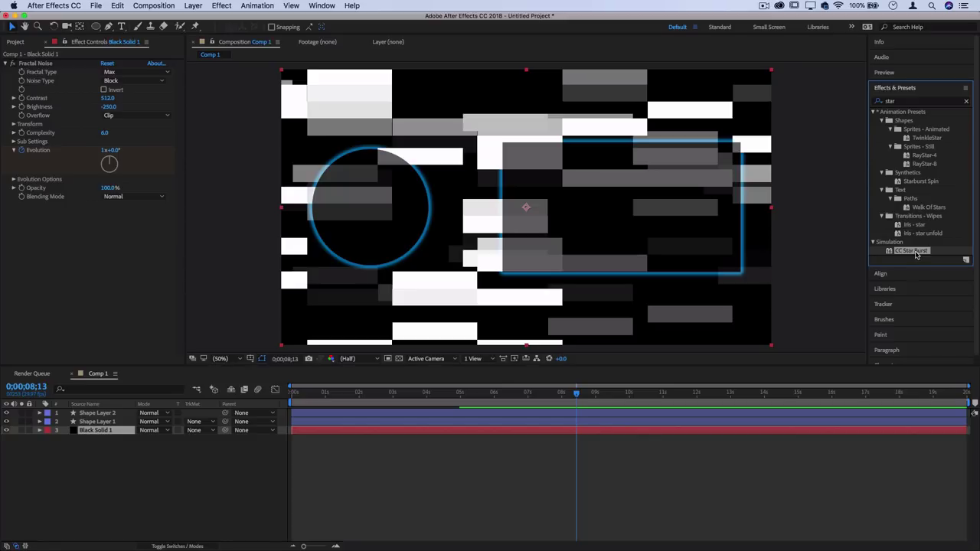
{"action": "left_click_drag", "start_coordinate": [923, 253], "coordinate": [645, 330]}
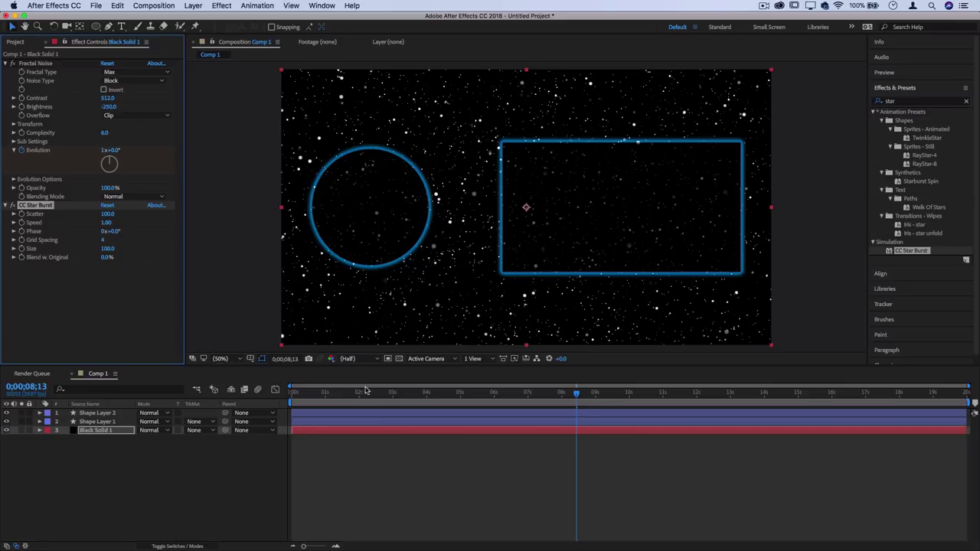
Set CC Star Burst Scatter to 405 and Speed to 0.33, previewing the star field from the start
{"action": "left_click_drag", "start_coordinate": [366, 392], "coordinate": [227, 392]}
{"action": "key", "text": "space"}
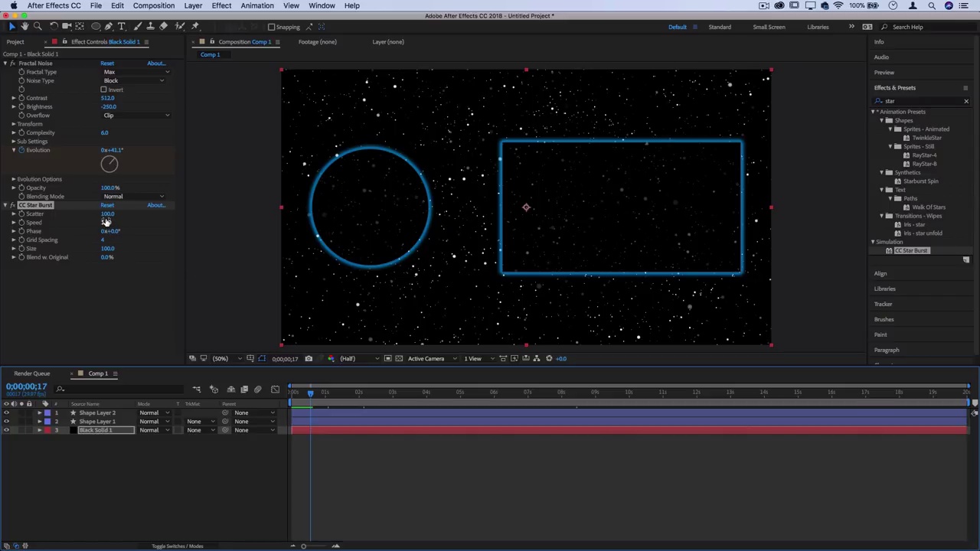
{"action": "left_click_drag", "start_coordinate": [108, 214], "coordinate": [250, 205]}
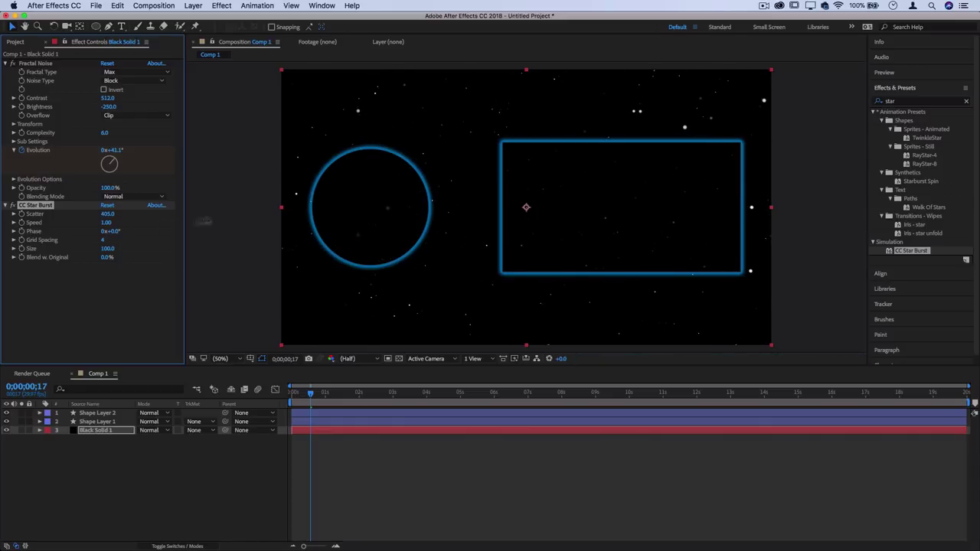
{"action": "left_click_drag", "start_coordinate": [105, 223], "coordinate": [84, 231]}
{"action": "left_click", "coordinate": [256, 398]}
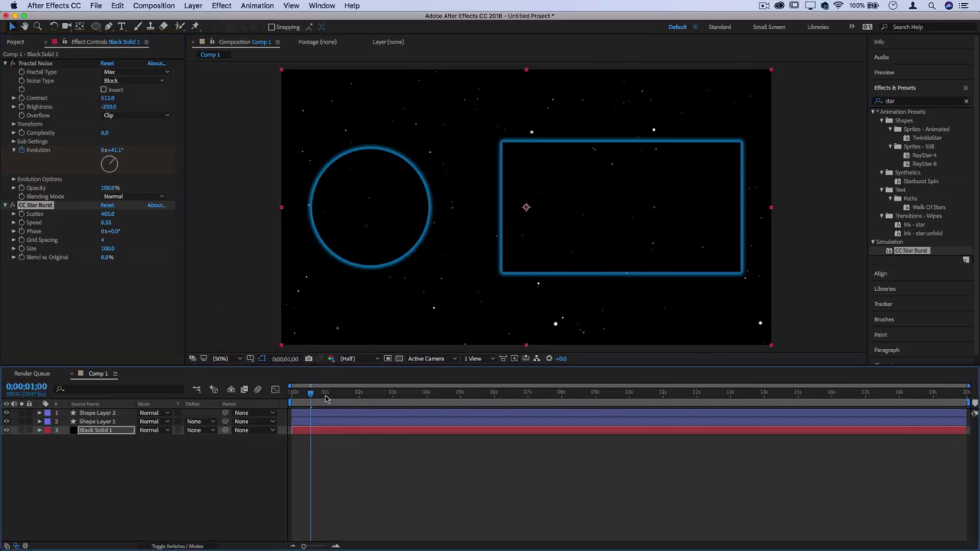
{"action": "key", "text": "space"}
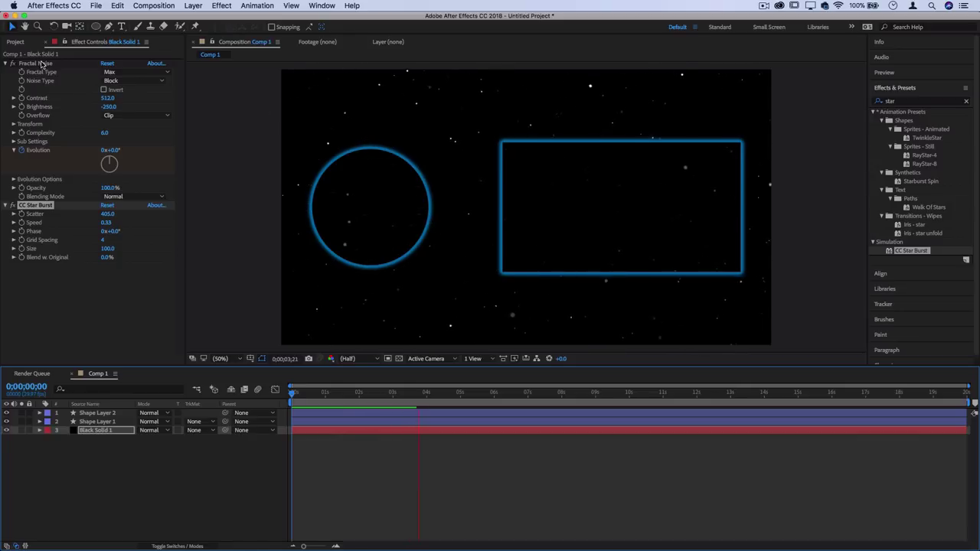
Remove the Fractal Noise effect and apply a Generate > Fill effect to the star field
{"action": "key", "text": "space"}
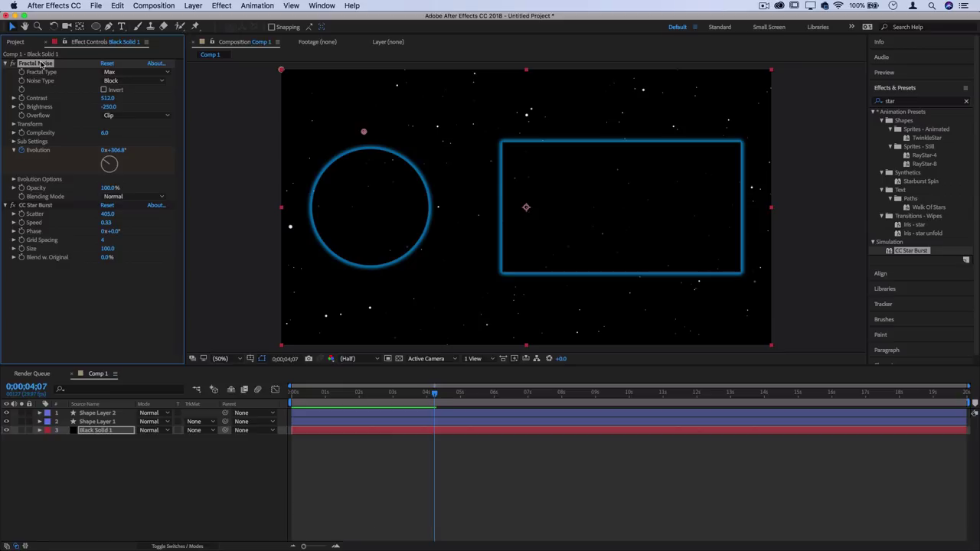
{"action": "key", "text": "BackSpace"}
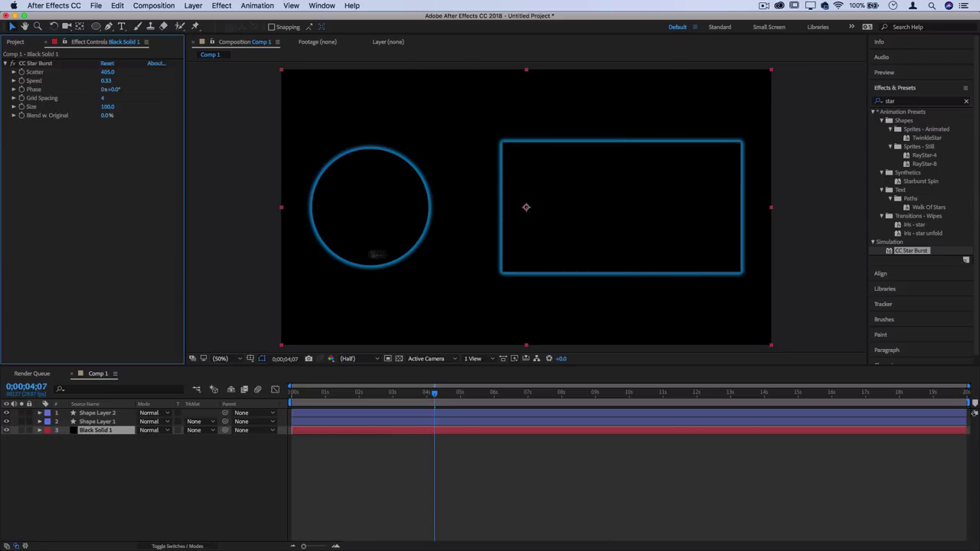
{"action": "left_click", "coordinate": [966, 101]}
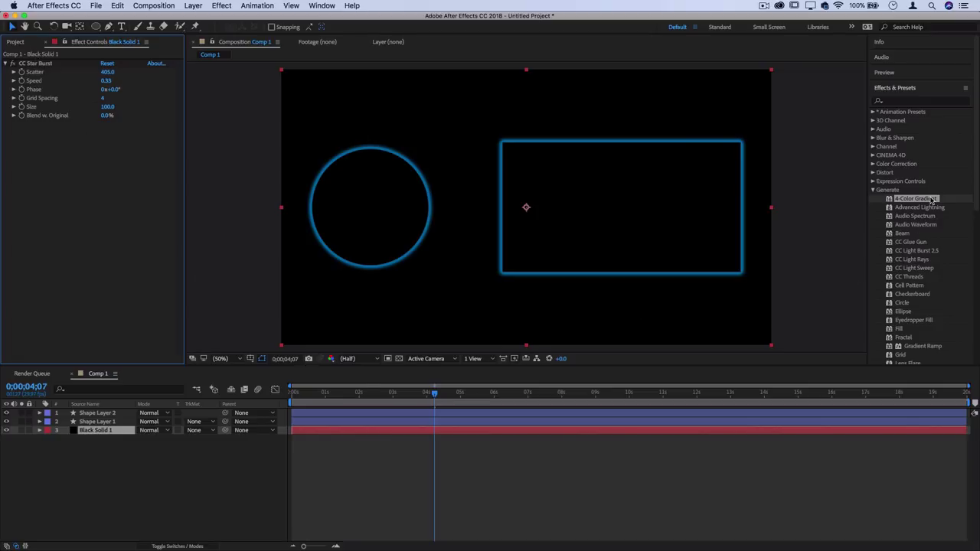
{"action": "left_click", "coordinate": [872, 189]}
{"action": "left_click", "coordinate": [872, 189]}
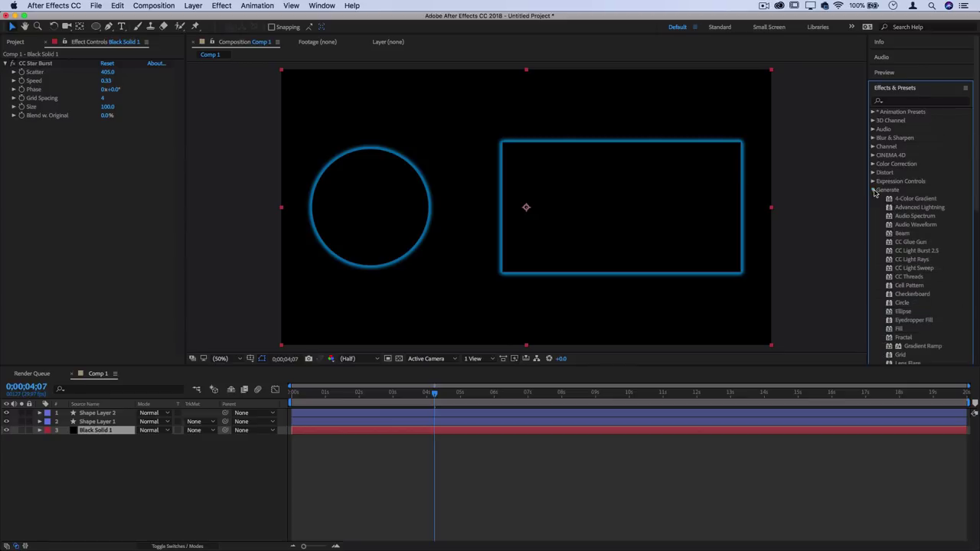
{"action": "left_click_drag", "start_coordinate": [899, 328], "coordinate": [663, 329]}
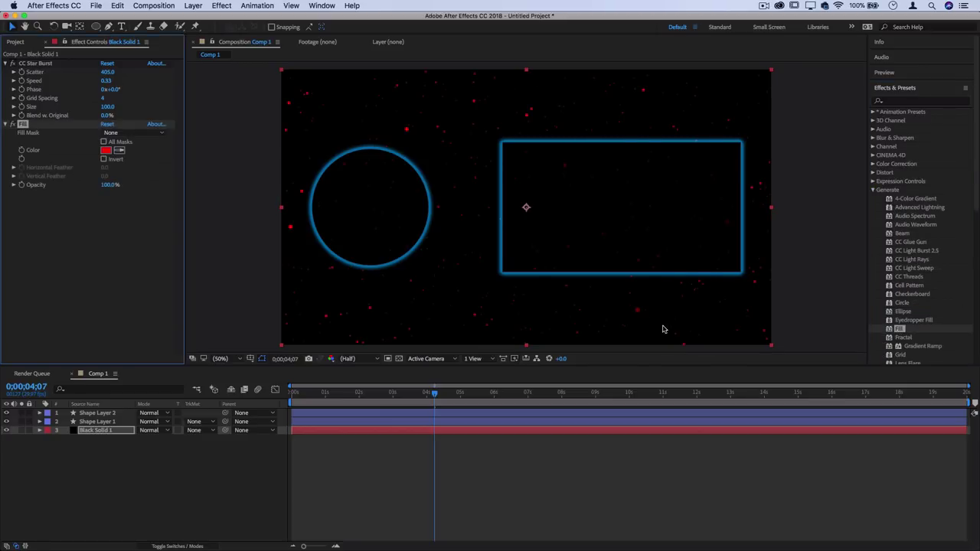
Change the Fill colour to a dark blue
{"action": "left_click", "coordinate": [105, 151]}
{"action": "type", "text": "FFFFFF"}
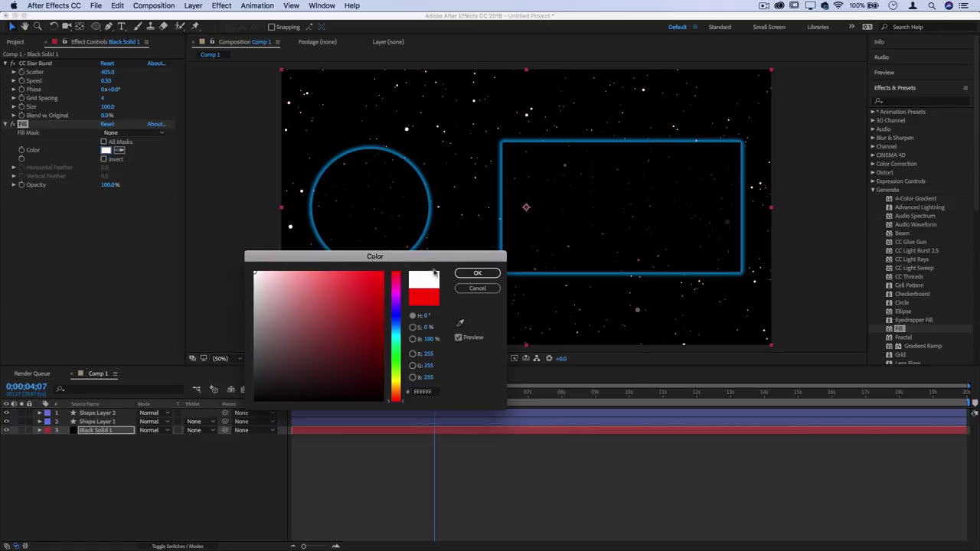
{"action": "mouse_move", "coordinate": [354, 308]}
{"action": "left_mouse_down"}
{"action": "mouse_move", "coordinate": [302, 365]}
{"action": "mouse_move", "coordinate": [216, 271]}
{"action": "mouse_move", "coordinate": [389, 333]}
{"action": "mouse_move", "coordinate": [285, 356]}
{"action": "mouse_move", "coordinate": [357, 323]}
{"action": "left_mouse_up"}
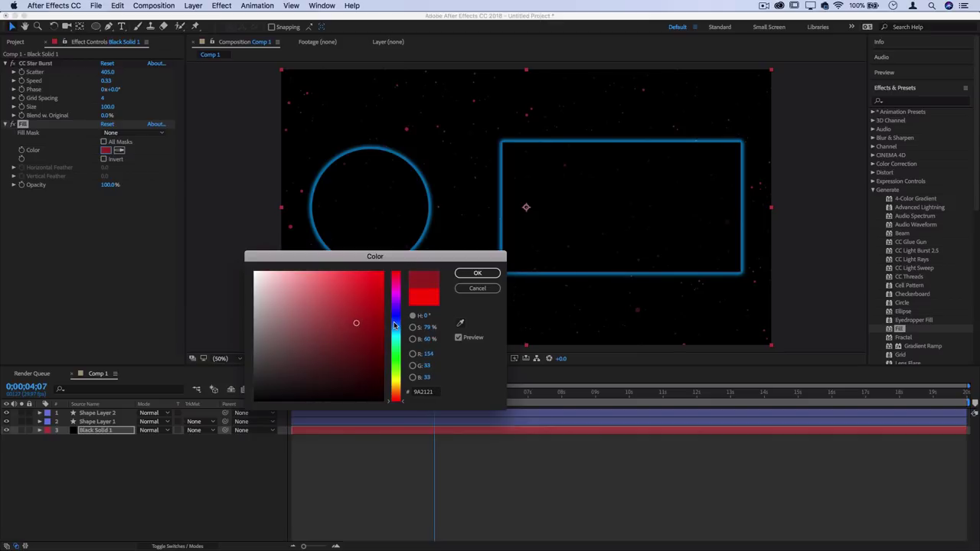
{"action": "left_click", "coordinate": [396, 323]}
{"action": "left_click", "coordinate": [475, 273]}
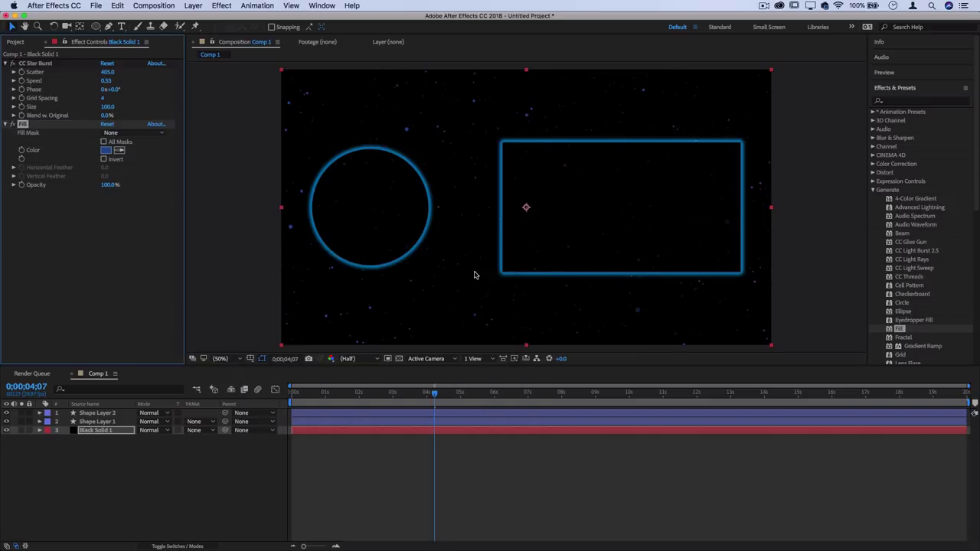
Collapse the Fill and CC Star Burst settings, then preview the blue star background, stopping at 0;00;10;07
{"action": "left_click", "coordinate": [12, 125]}
{"action": "left_click", "coordinate": [6, 64]}
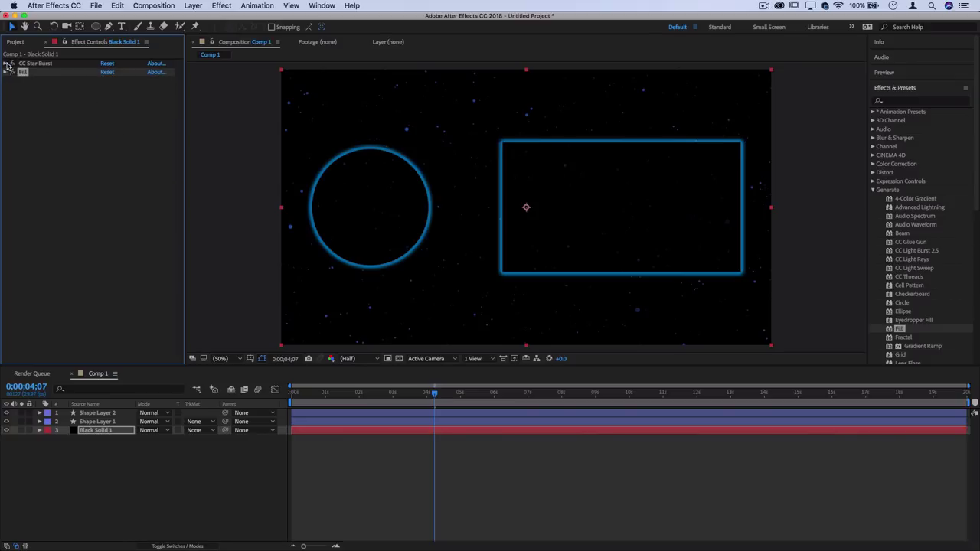
{"action": "left_click", "coordinate": [403, 389]}
{"action": "left_click_drag", "start_coordinate": [317, 392], "coordinate": [502, 393]}
{"action": "key", "text": "space"}
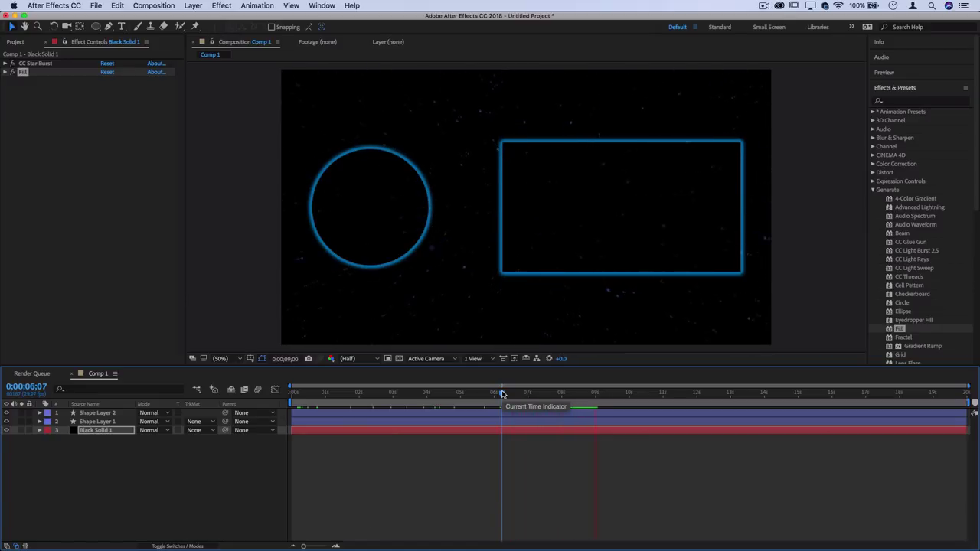
{"action": "key", "text": "space"}
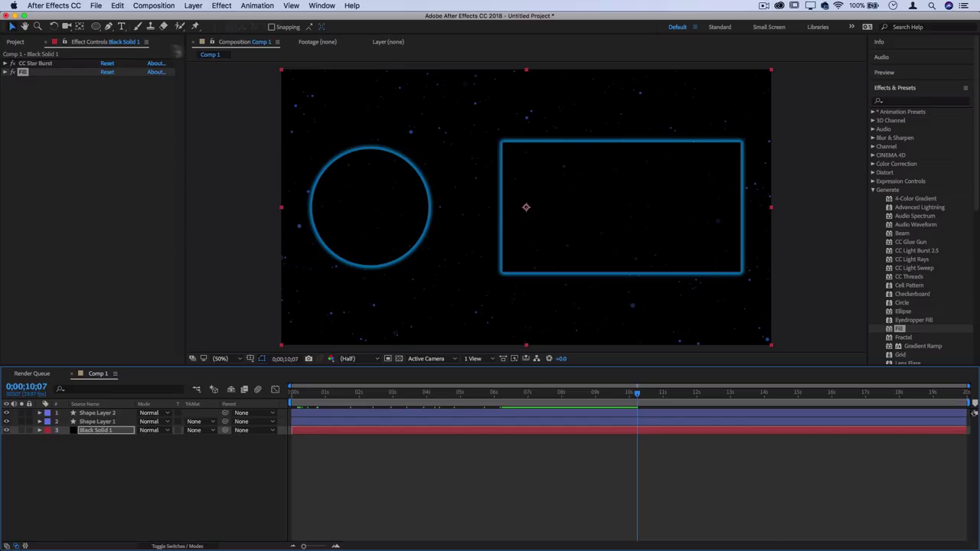
Add a NEXT VIDEO text layer above the neon rectangle
{"action": "left_click", "coordinate": [123, 26]}
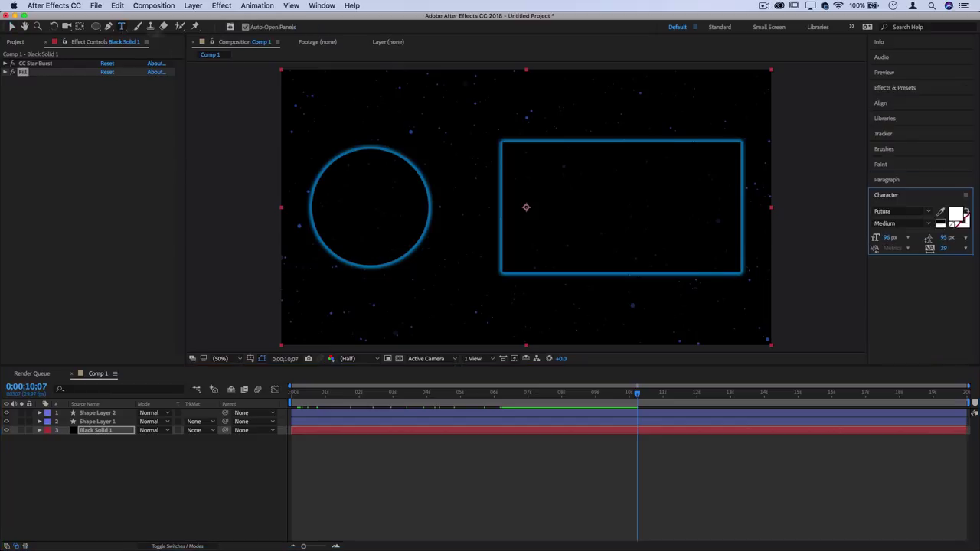
{"action": "left_click", "coordinate": [544, 116]}
{"action": "type", "text": "NEXT VIDE"}
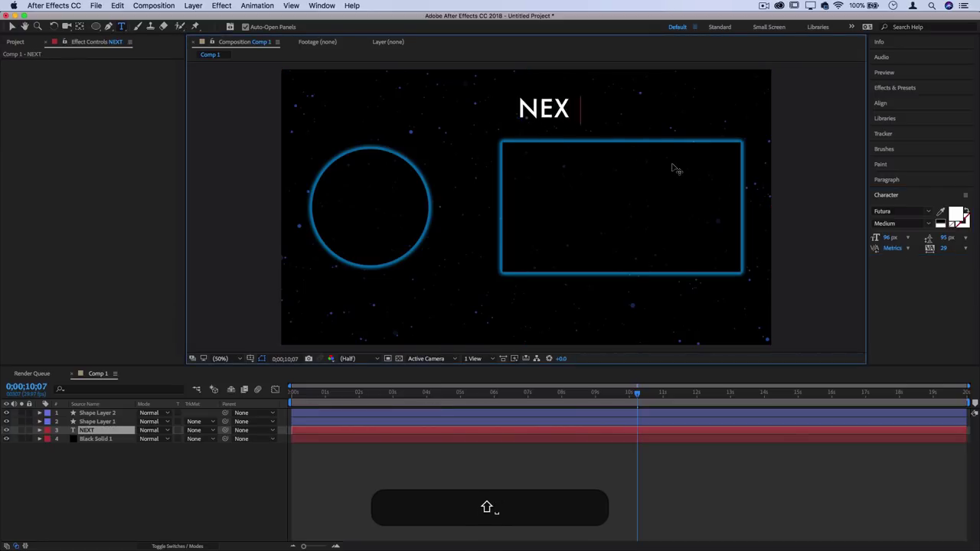
{"action": "type", "text": "O"}
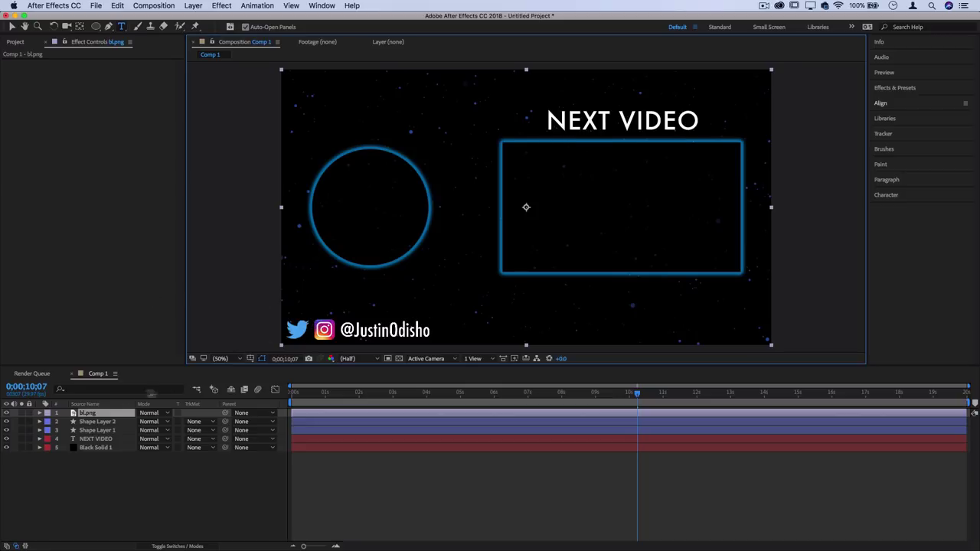
Move the social-icons image up near the circle and return the time indicator to the start
{"action": "left_click", "coordinate": [97, 413]}
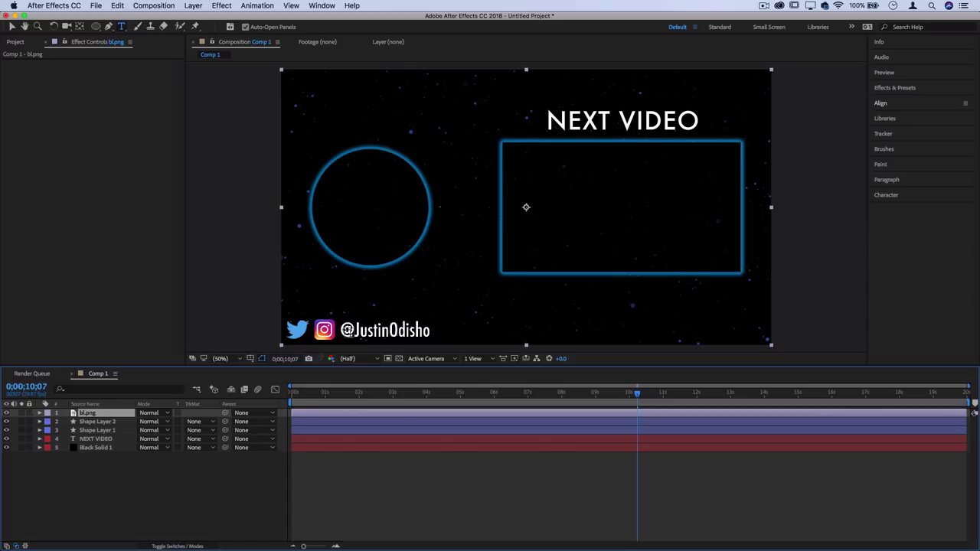
{"action": "key", "text": "v"}
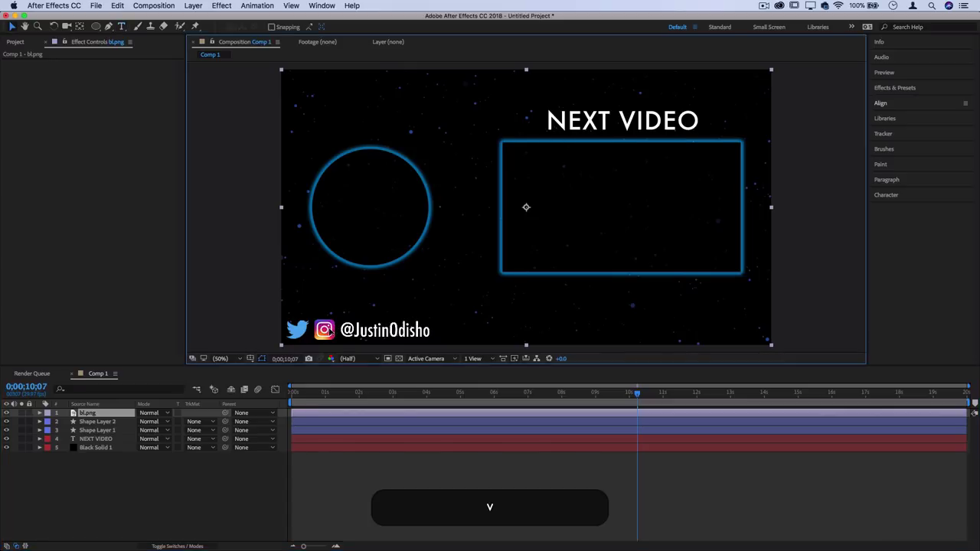
{"action": "left_click", "coordinate": [92, 415]}
{"action": "left_click", "coordinate": [362, 335]}
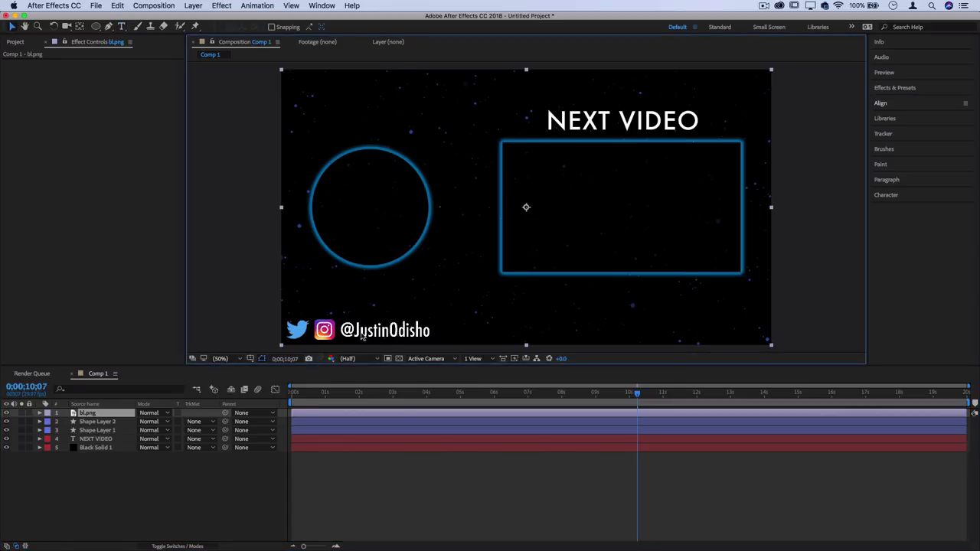
{"action": "mouse_move", "coordinate": [348, 330]}
{"action": "left_mouse_down"}
{"action": "mouse_move", "coordinate": [644, 282]}
{"action": "mouse_move", "coordinate": [362, 313]}
{"action": "mouse_move", "coordinate": [368, 287]}
{"action": "mouse_move", "coordinate": [367, 333]}
{"action": "mouse_move", "coordinate": [379, 316]}
{"action": "mouse_move", "coordinate": [527, 332]}
{"action": "mouse_move", "coordinate": [475, 330]}
{"action": "left_mouse_up"}
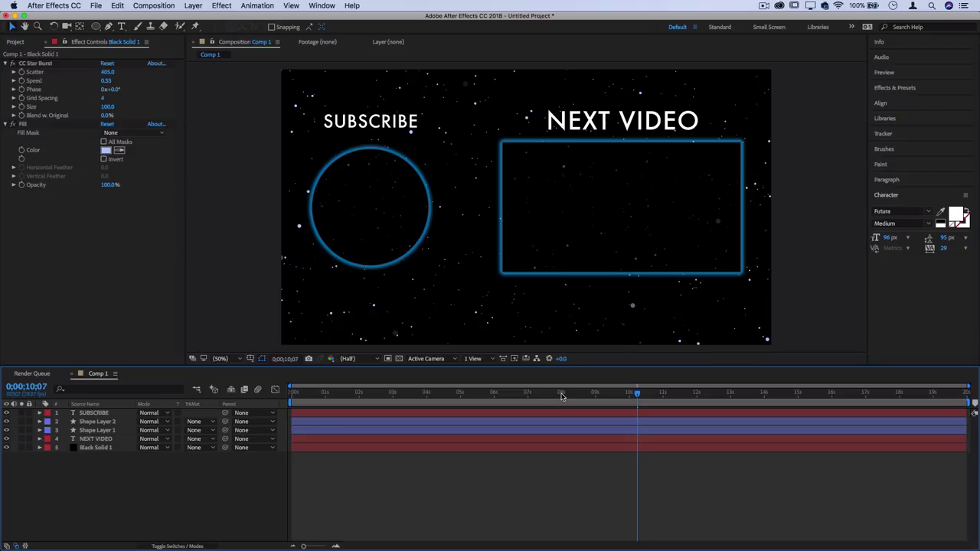
{"action": "left_click_drag", "start_coordinate": [548, 395], "coordinate": [160, 368]}
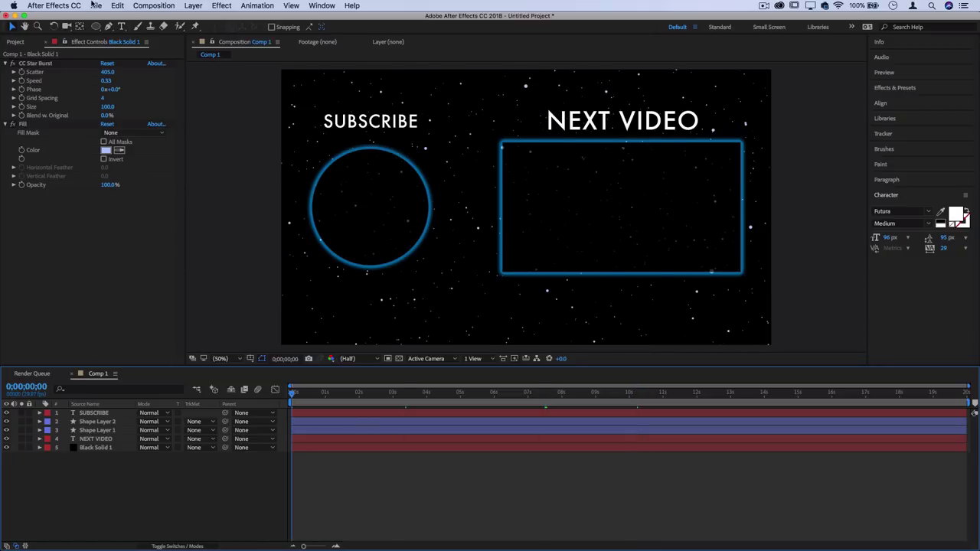
Add Comp 1 to the render queue and render it out to Comp 1.mov
{"action": "left_click", "coordinate": [153, 5]}
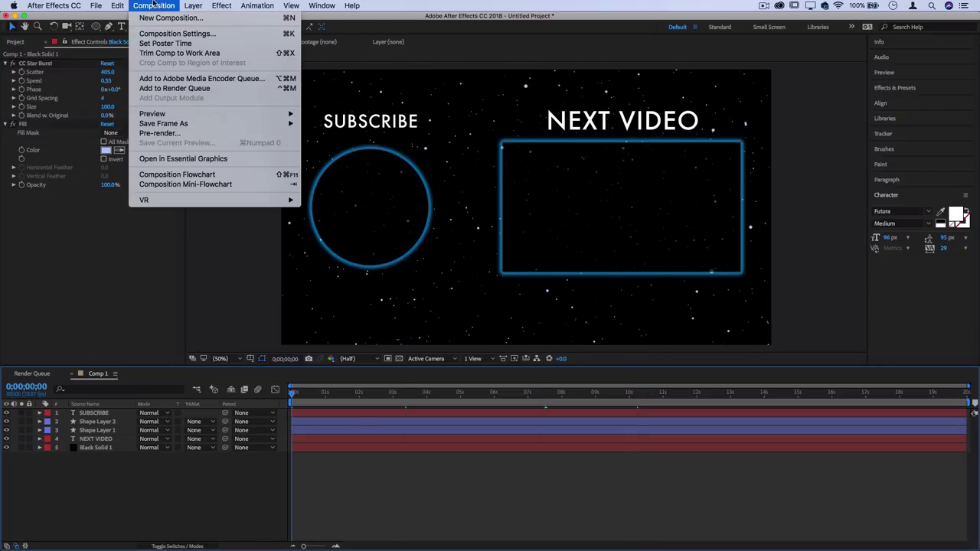
{"action": "left_click", "coordinate": [176, 88]}
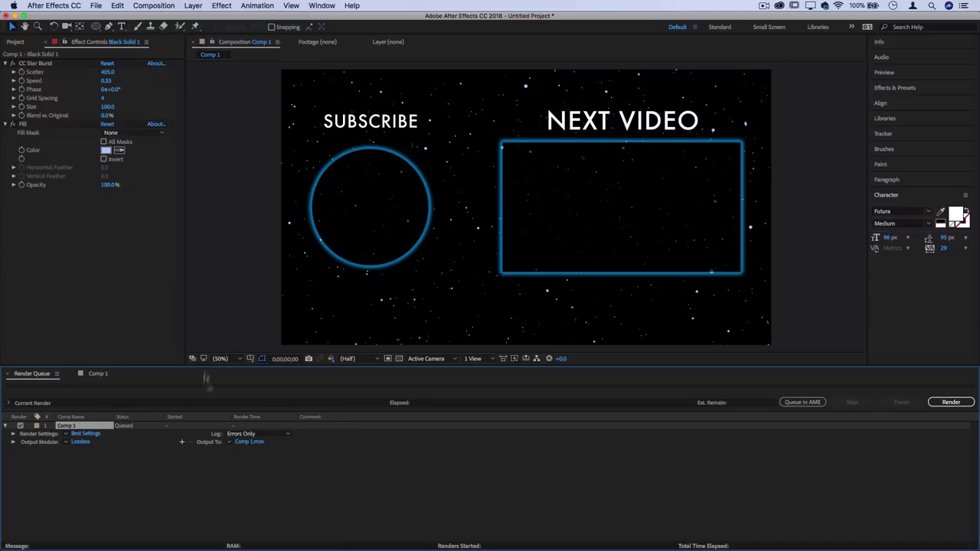
{"action": "left_click", "coordinate": [950, 402]}
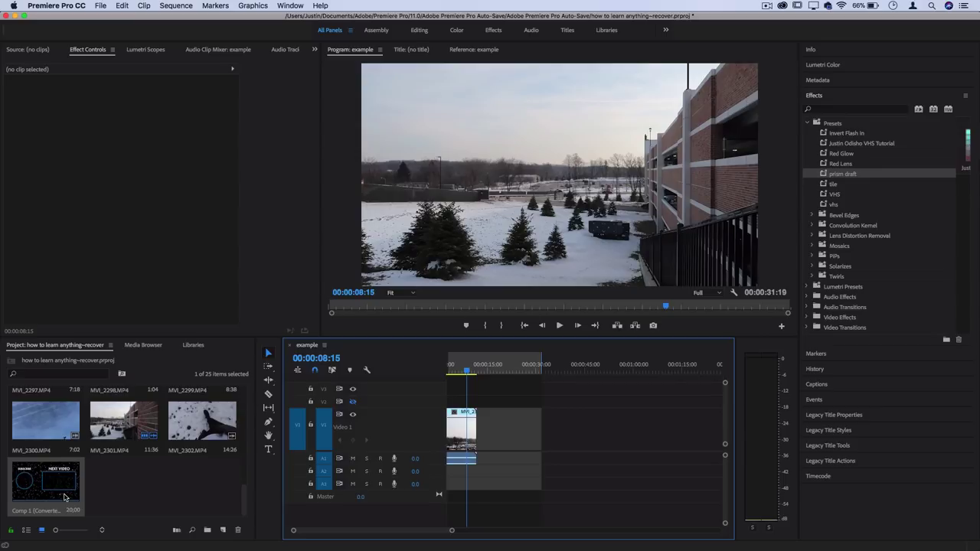
Place the rendered Comp 1 clip on the timeline directly after MVI_2301
{"action": "left_click_drag", "start_coordinate": [49, 490], "coordinate": [490, 449]}
{"action": "left_click_drag", "start_coordinate": [498, 371], "coordinate": [507, 372]}
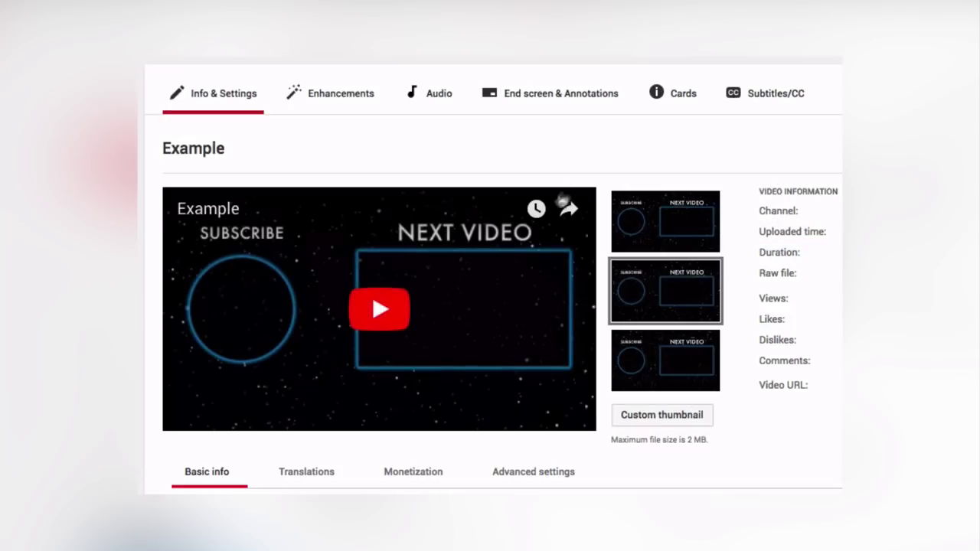
Add a Subscribe element to the end screen and position it inside the blue circle
{"action": "left_click", "coordinate": [566, 102]}
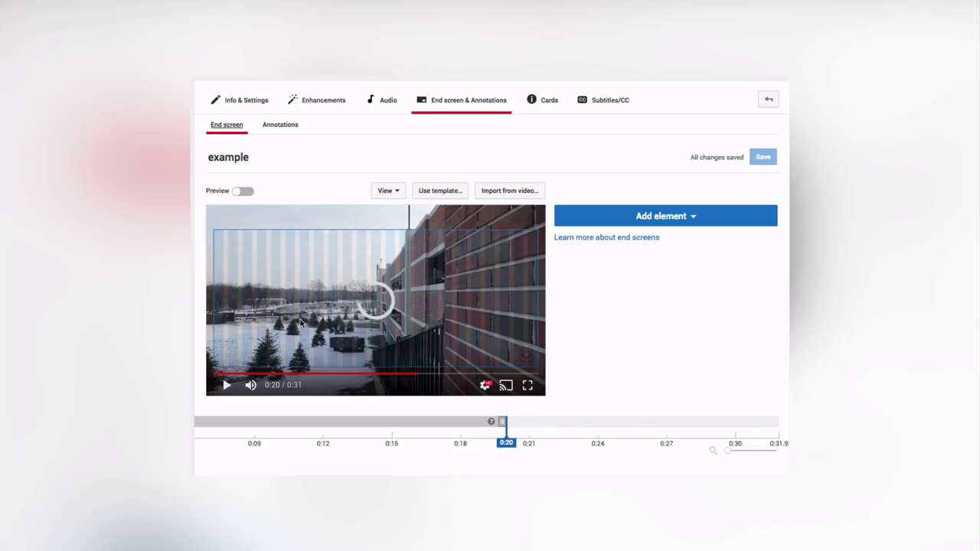
{"action": "left_click", "coordinate": [691, 216]}
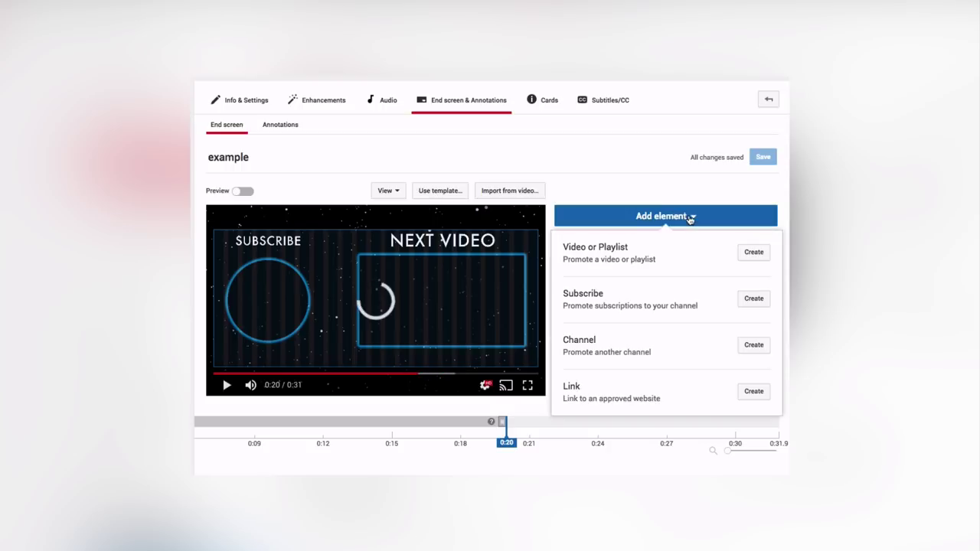
{"action": "left_click", "coordinate": [754, 299]}
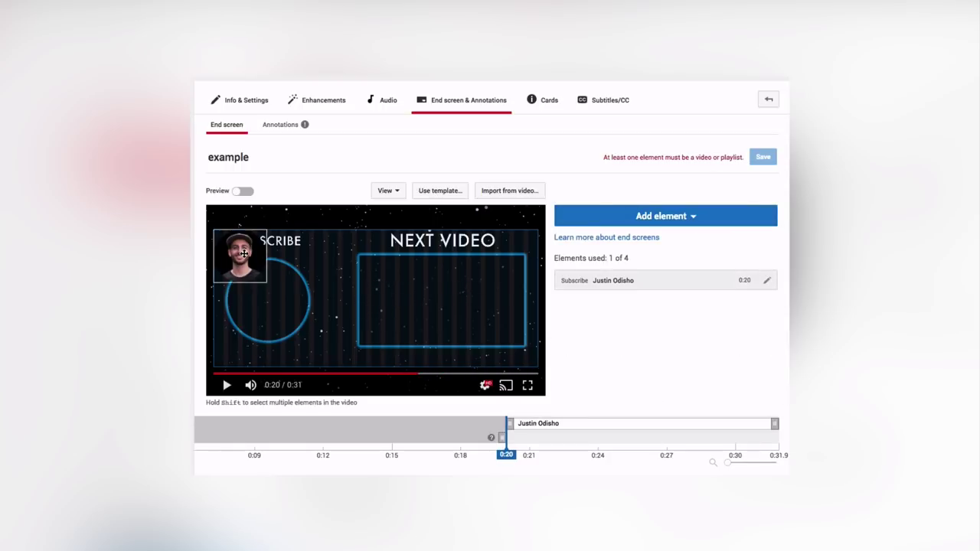
{"action": "left_click_drag", "start_coordinate": [244, 253], "coordinate": [289, 274]}
Add a Most recent upload video element and size it to fill the NEXT VIDEO box
{"action": "left_click", "coordinate": [663, 218]}
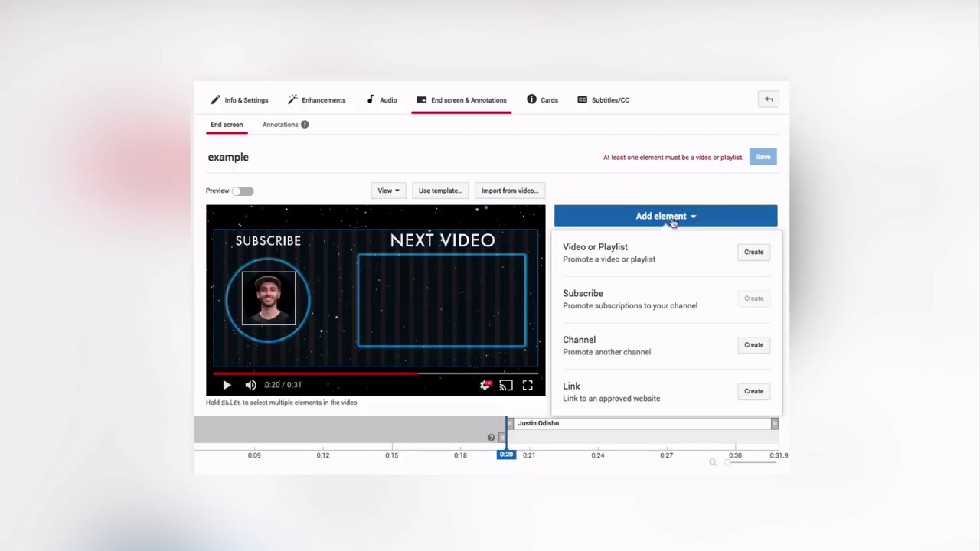
{"action": "left_click", "coordinate": [753, 254]}
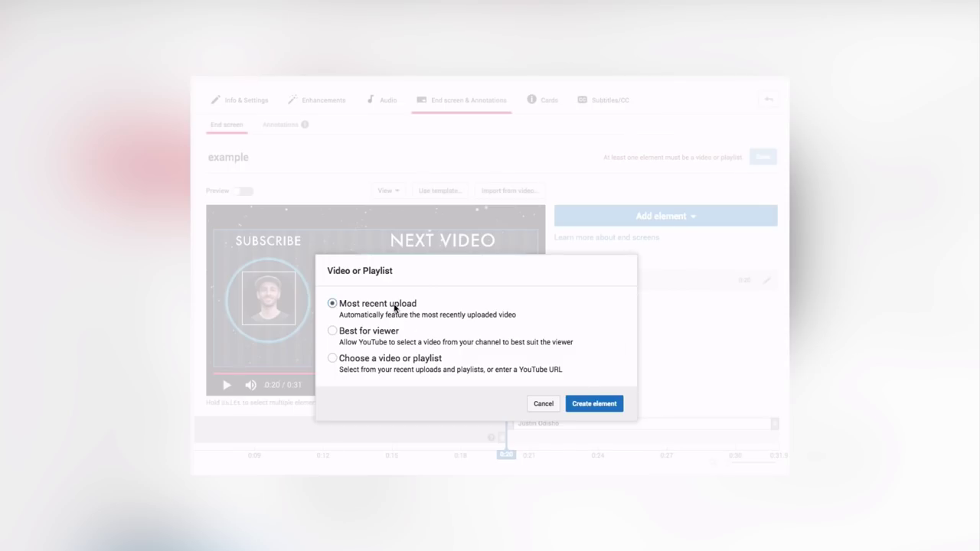
{"action": "left_click", "coordinate": [594, 404]}
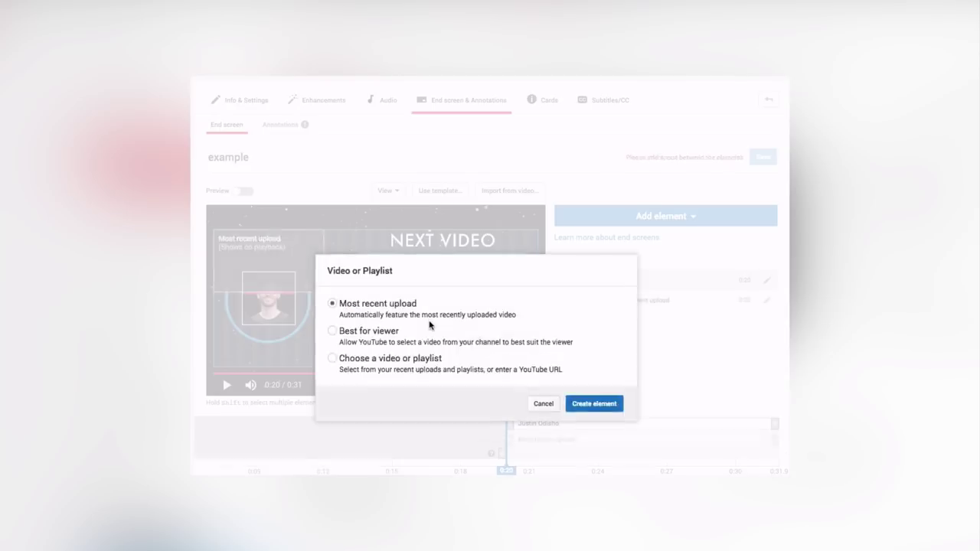
{"action": "left_click_drag", "start_coordinate": [305, 285], "coordinate": [519, 257]}
{"action": "left_click_drag", "start_coordinate": [450, 267], "coordinate": [442, 292]}
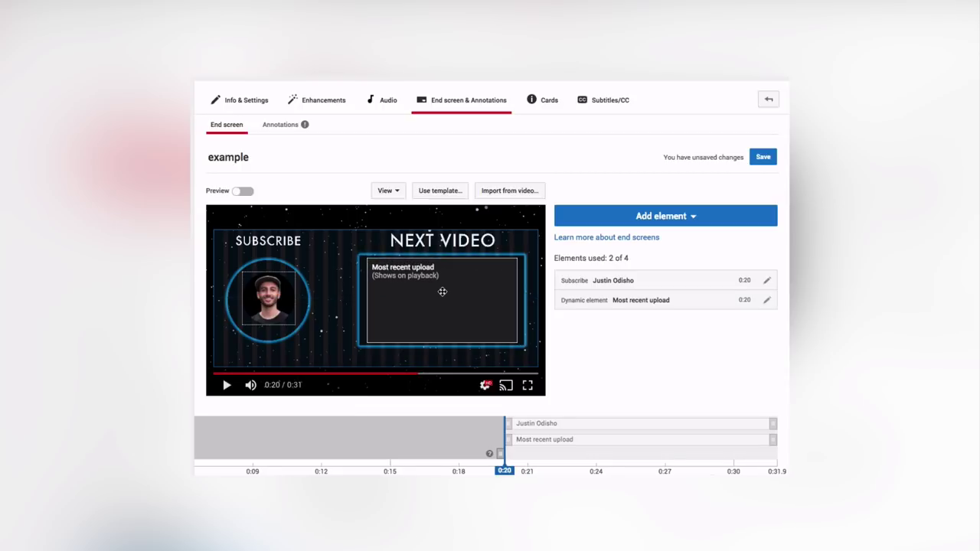
Browse the end screen templates down to the 2 Videos | 1 Subscribe layouts
{"action": "left_click", "coordinate": [441, 194]}
{"action": "scroll", "coordinate": [574, 383], "scroll_direction": "down", "scroll_amount": 5}
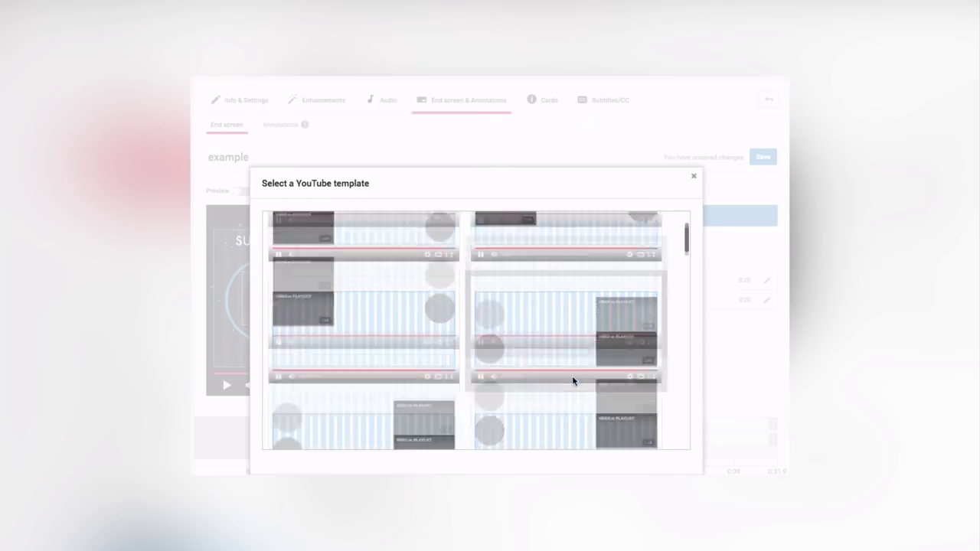
{"action": "scroll", "coordinate": [573, 381], "scroll_direction": "down", "scroll_amount": 4}
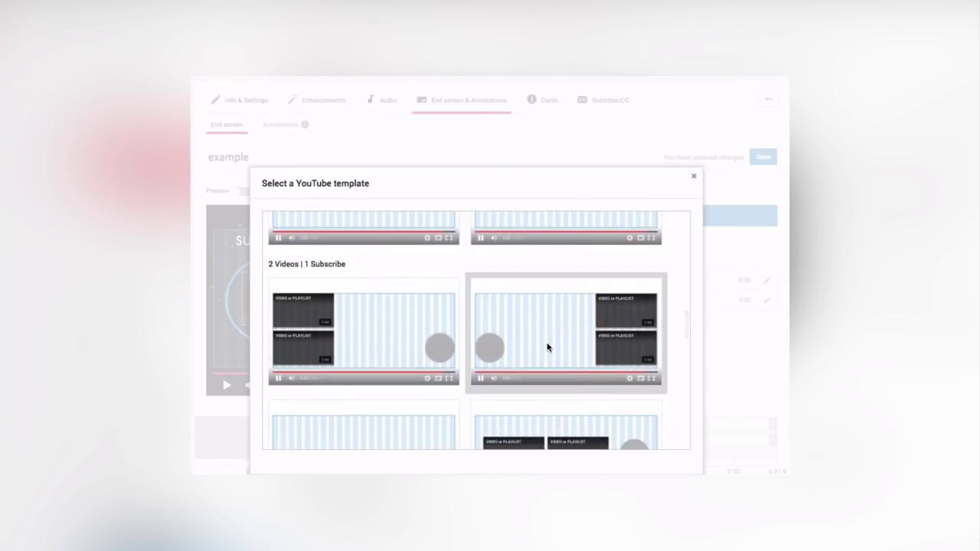